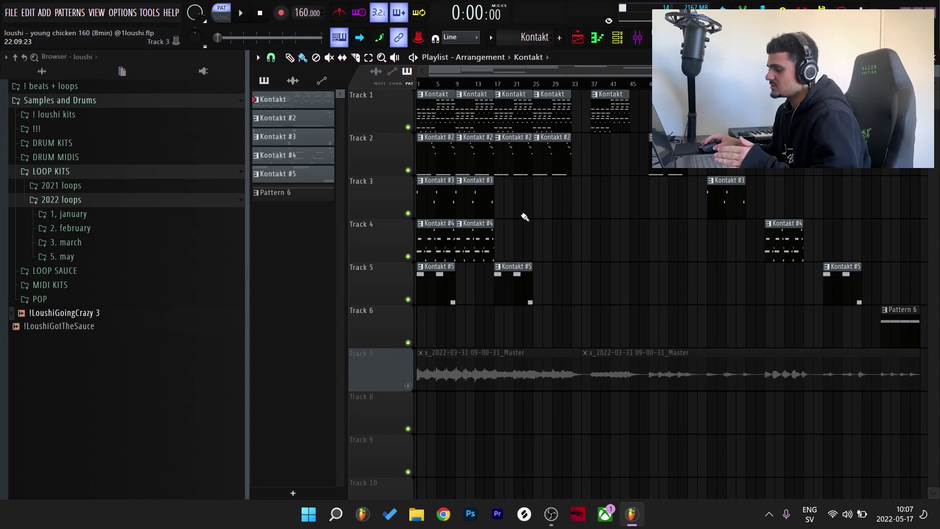
- Show the Kontakt pattern's piano roll and check its Music Box instrument in the Channel rack
key(F7)
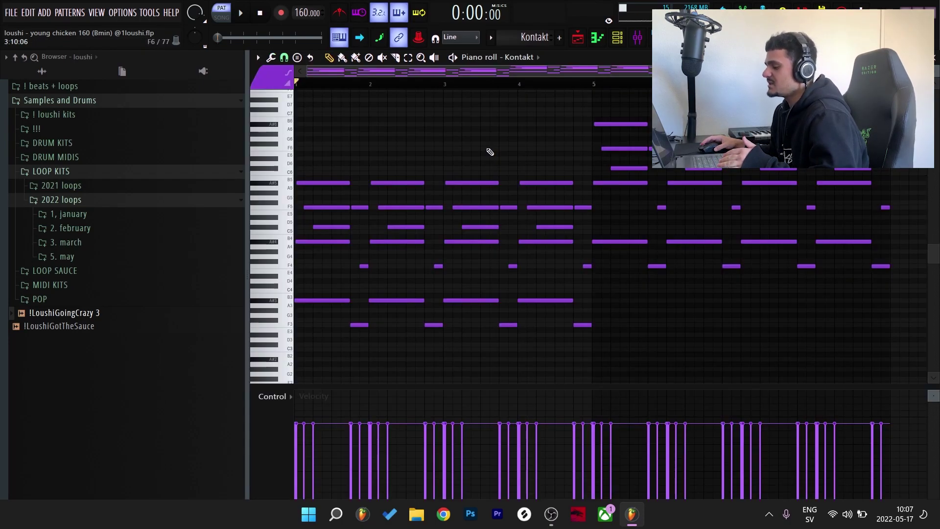
key(F6)
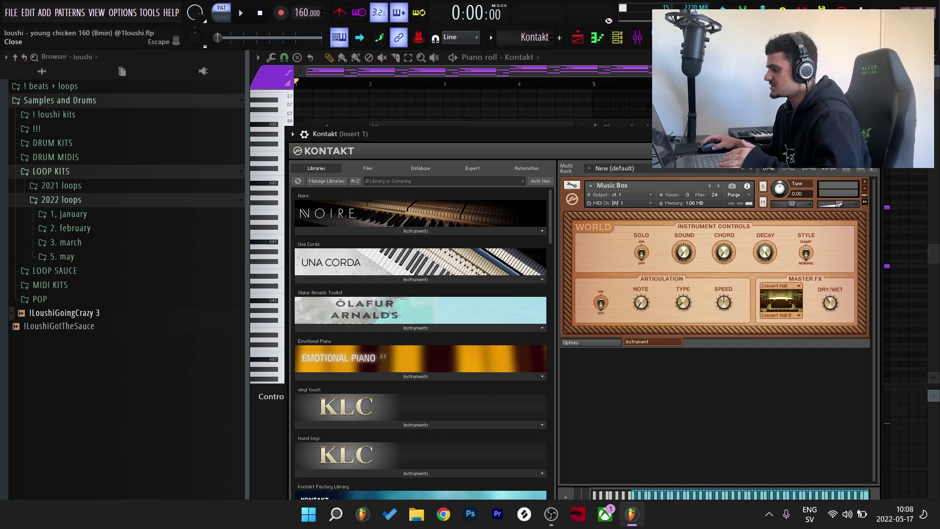
click(873, 133)
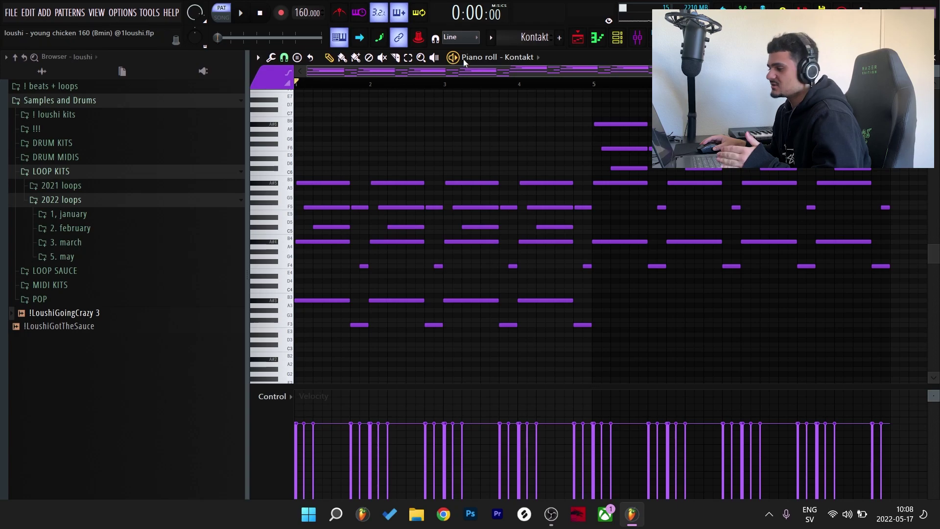
- Play the melody, then delete the notes from bar 5 onward and in bars 2–4
click(455, 58)
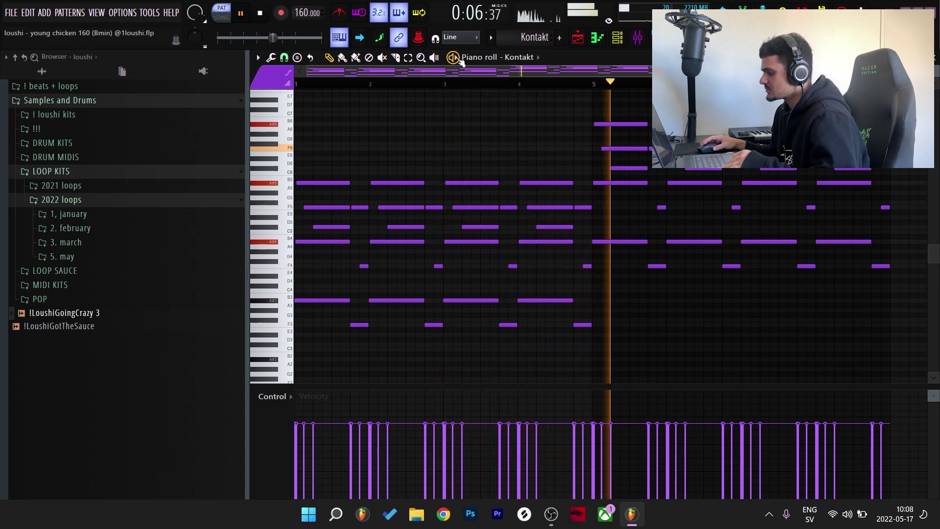
key(space)
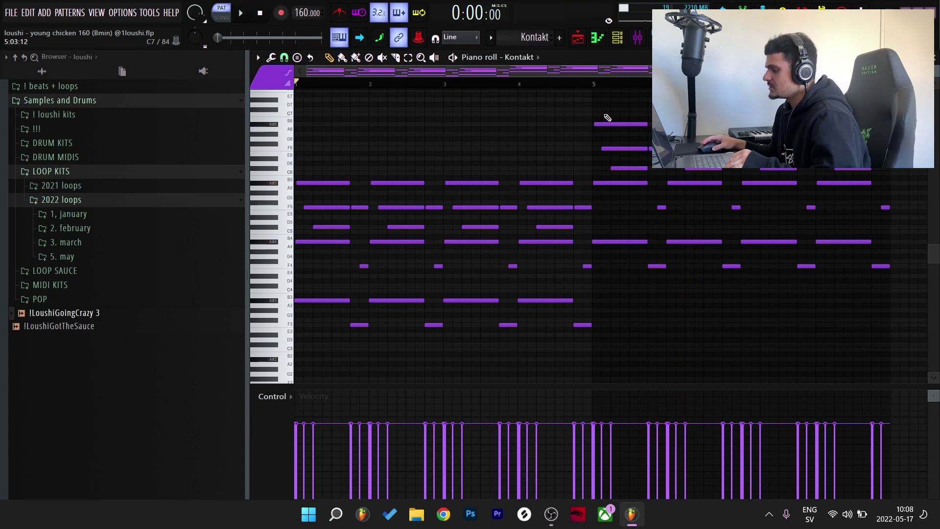
drag(595, 113, 891, 307)
key(shift+m)
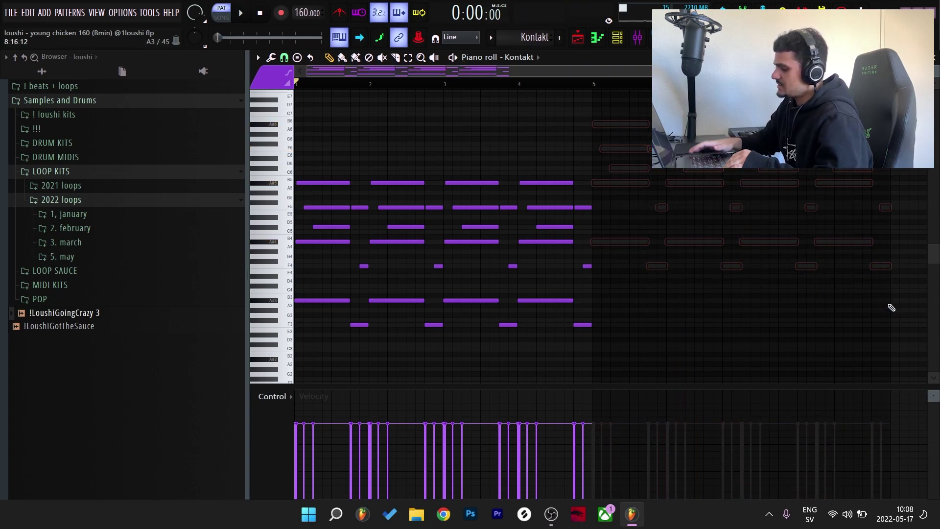
drag(400, 168, 725, 348)
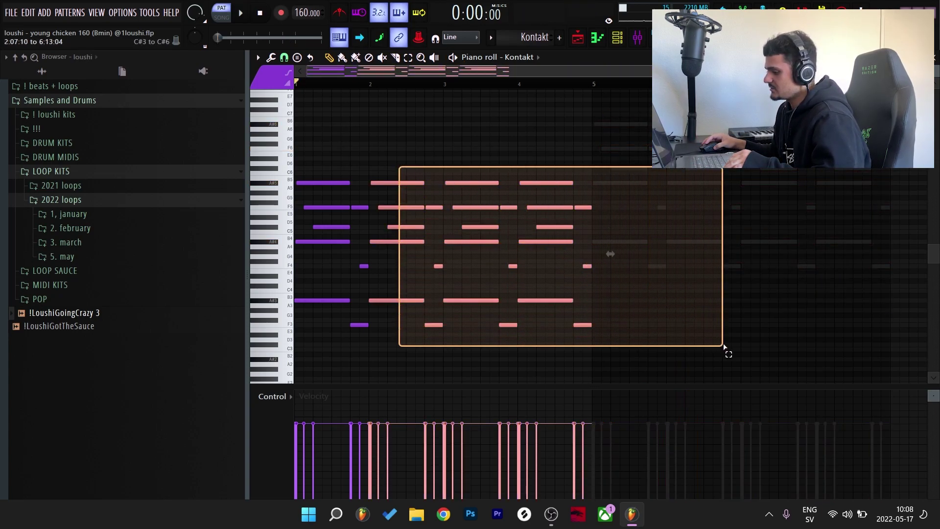
key(shift+m)
drag(414, 346, 360, 192)
- Remove the leftover notes and clone the middle note back to the bar start, deleting extra copies
key(shift+m)
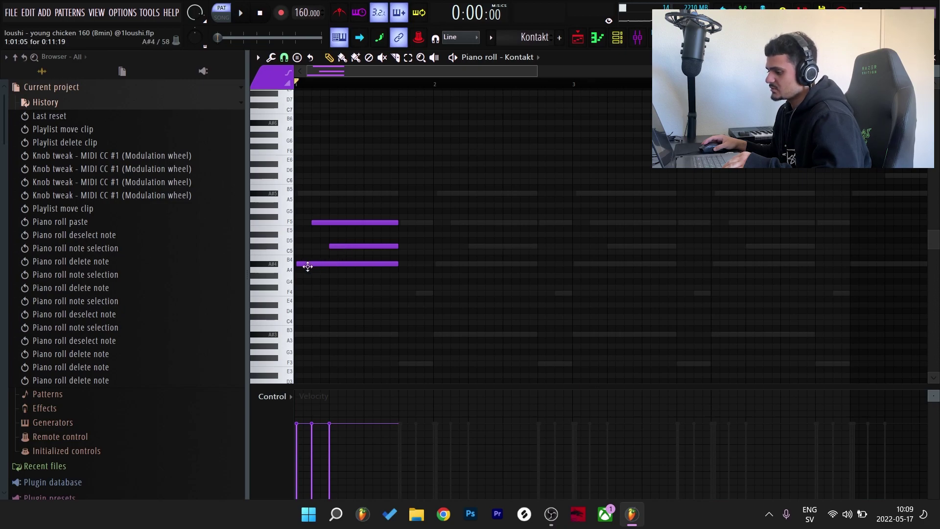
mouse_move(346, 253)
mouse_down()
mouse_move(297, 243)
mouse_move(312, 225)
mouse_up()
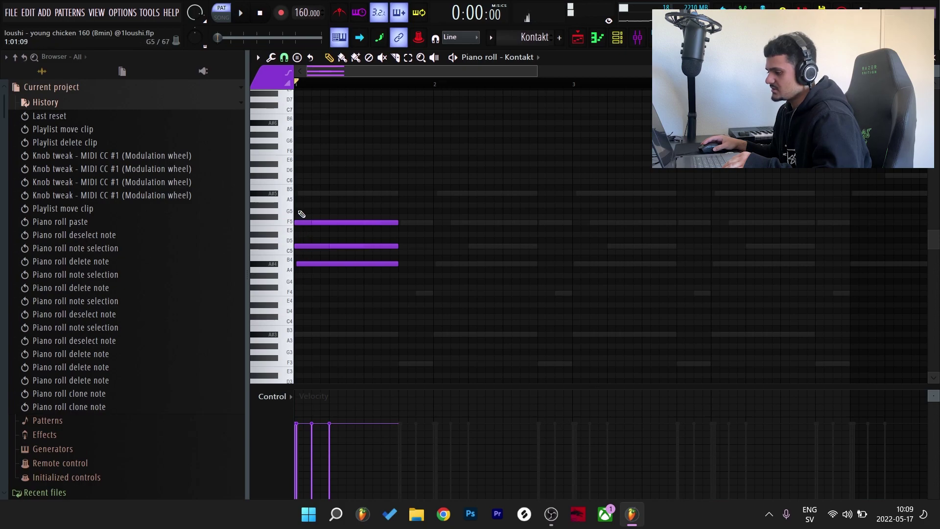
right_click(309, 246)
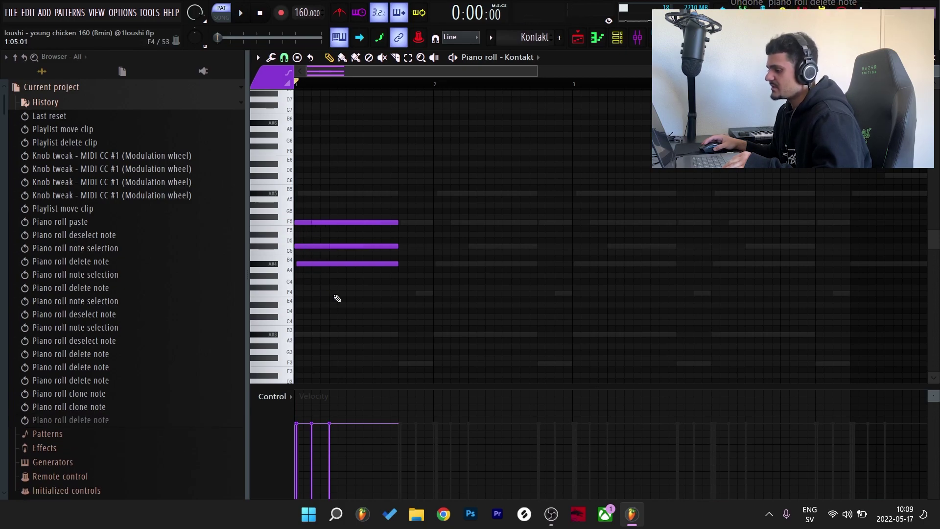
right_click(309, 248)
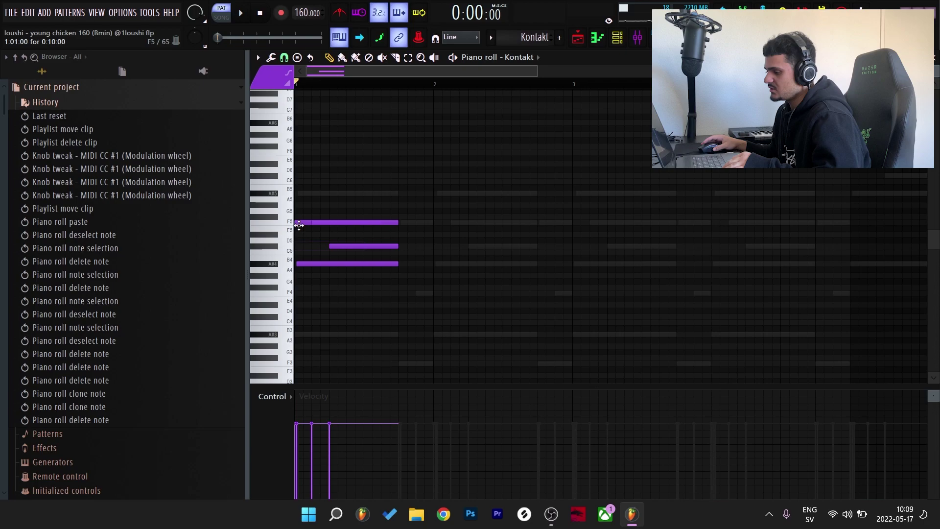
right_click(299, 223)
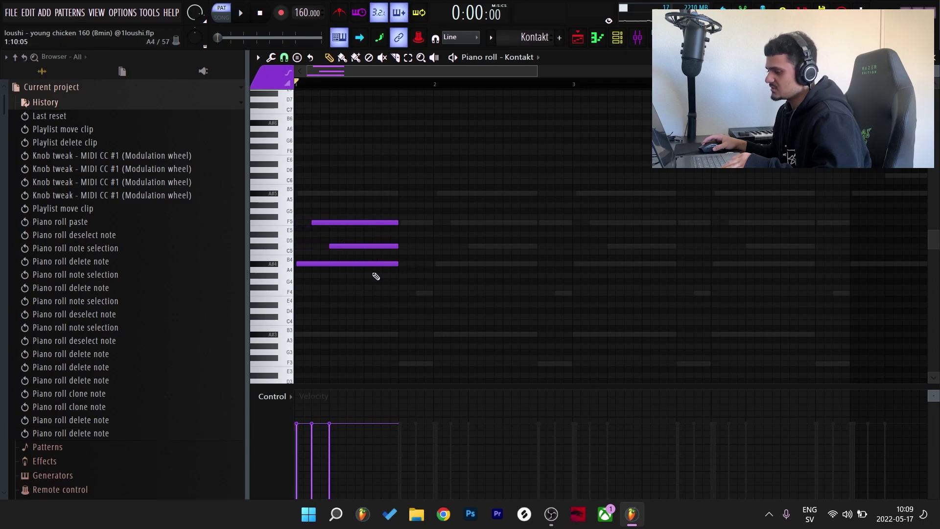
key(space)
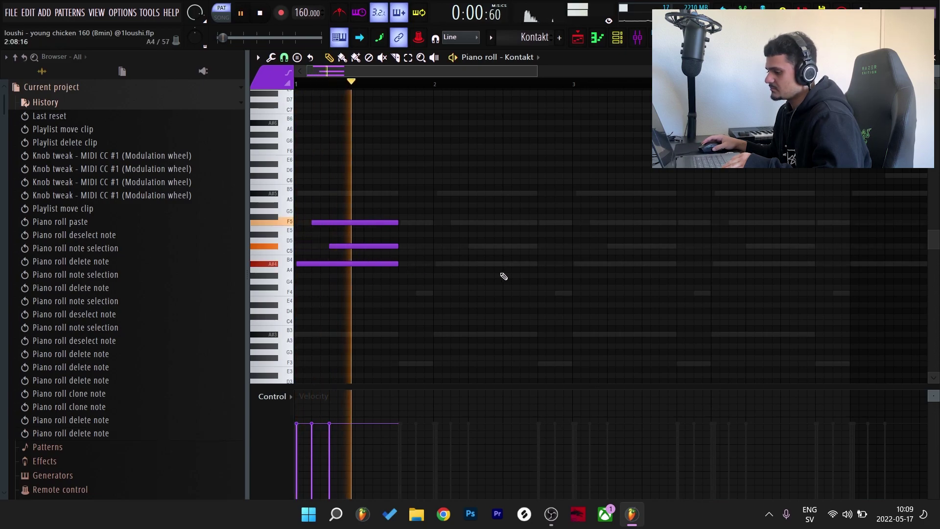
key(space)
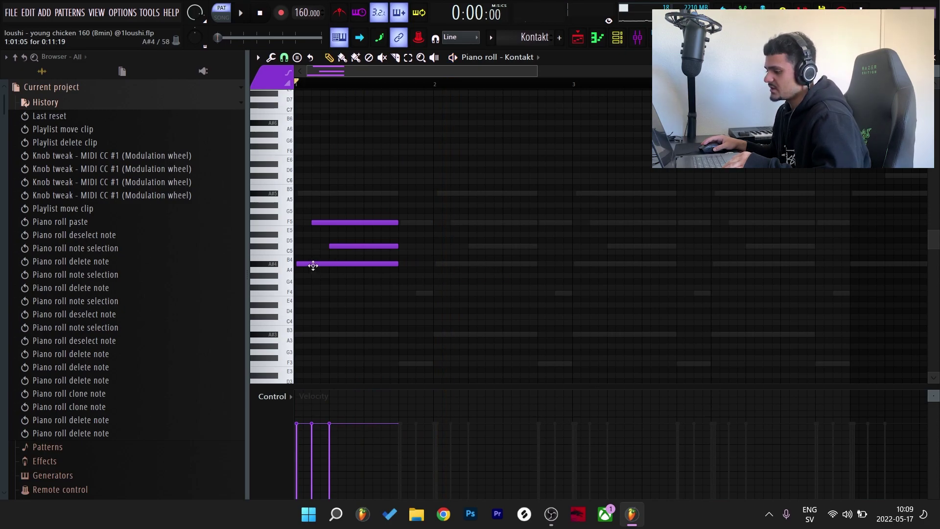
- Expand the opening chord with an A#3 copy and a new A#5 note, then play it
mouse_move(313, 266)
mouse_down()
mouse_move(321, 279)
mouse_move(311, 333)
mouse_up()
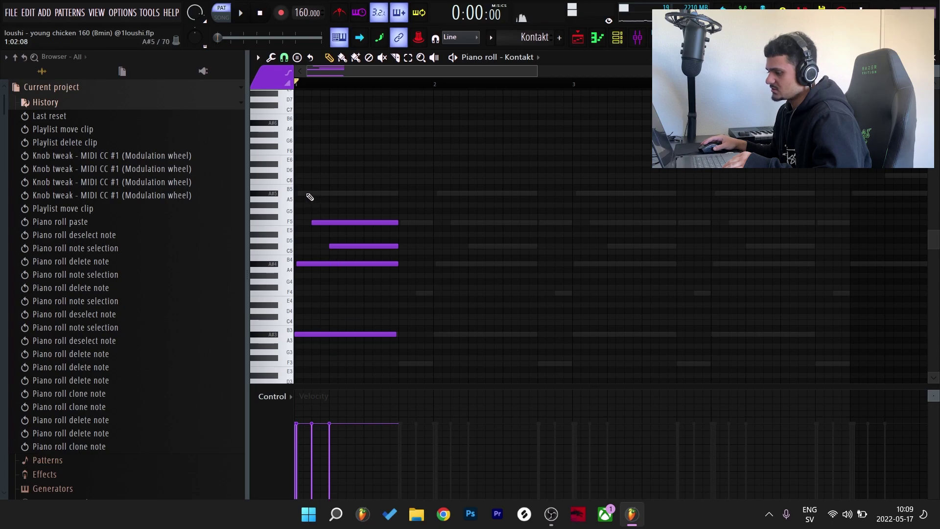
click(310, 195)
scroll(410, 306, down, 2)
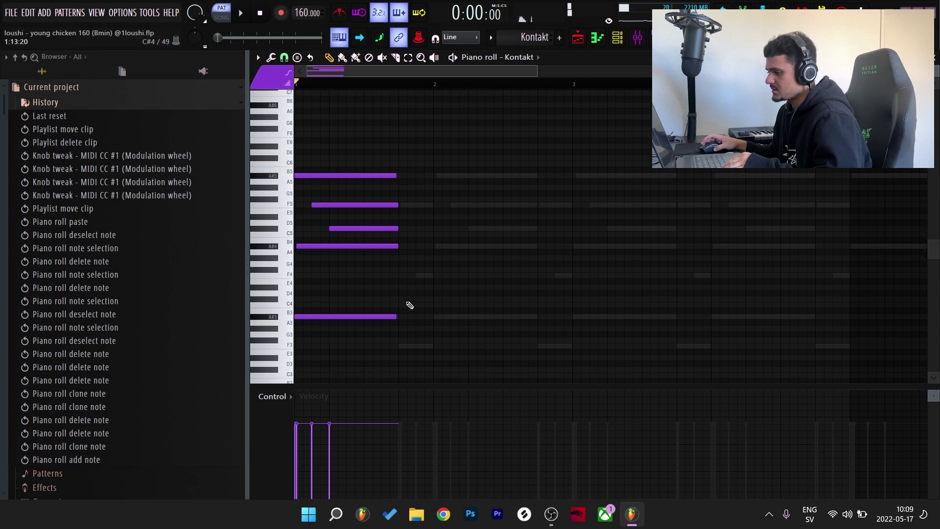
key(space)
key(space)
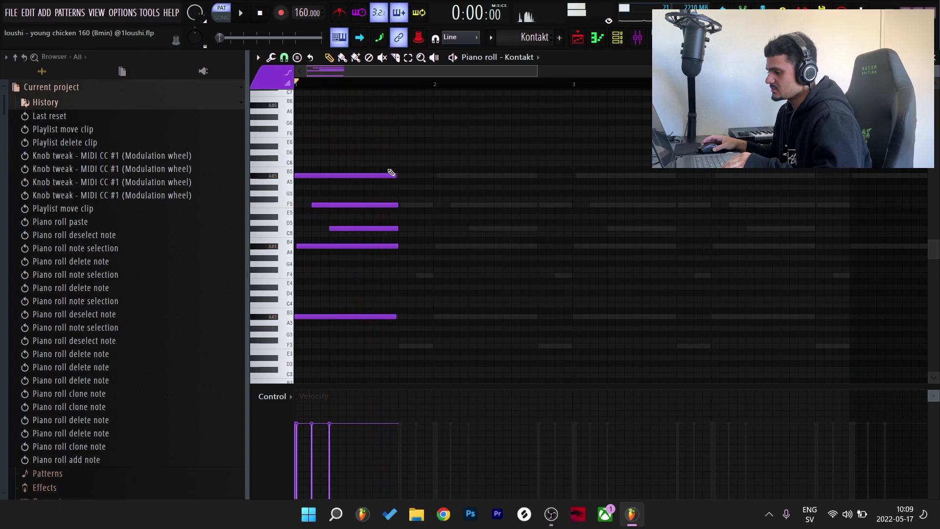
scroll(410, 301, down, 1)
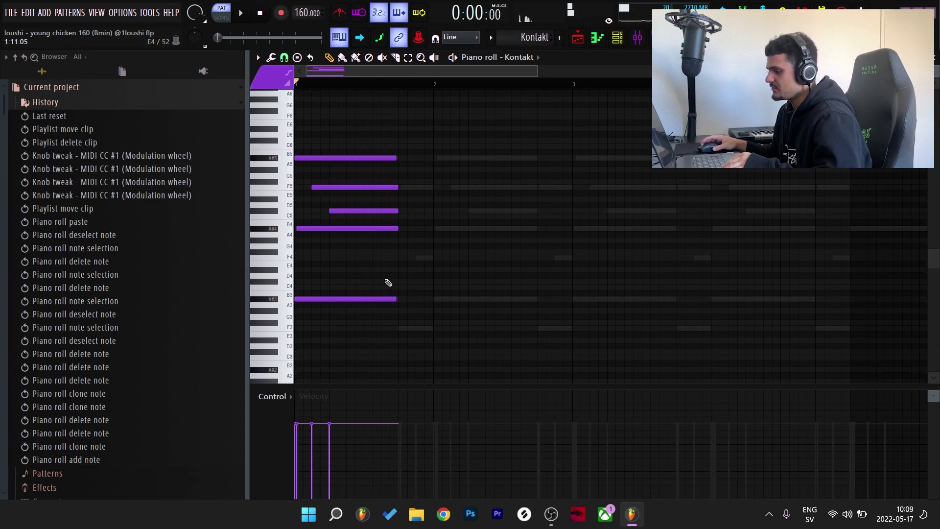
- Add short F3, F4 and F5 pickup notes right after the chord
click(405, 331)
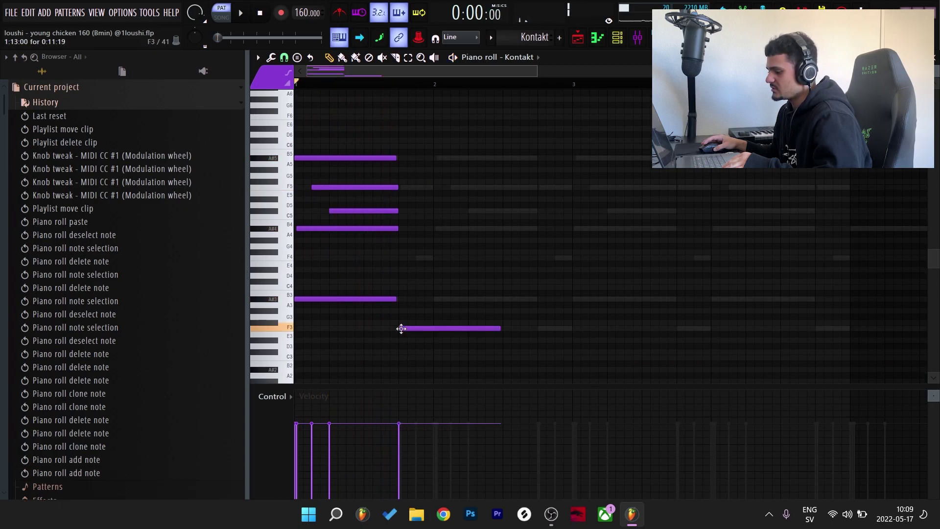
drag(489, 329, 427, 342)
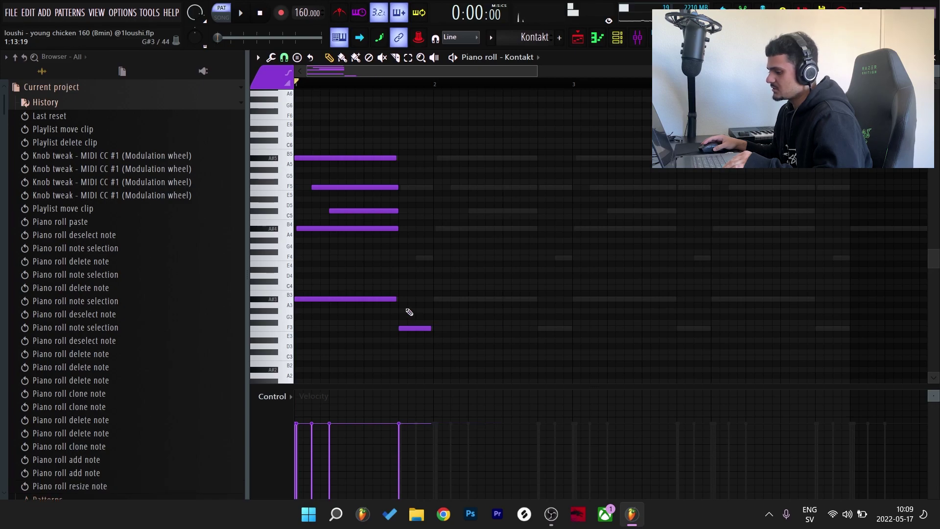
drag(410, 312, 480, 369)
key(shift+Up)
key(shift+Up)
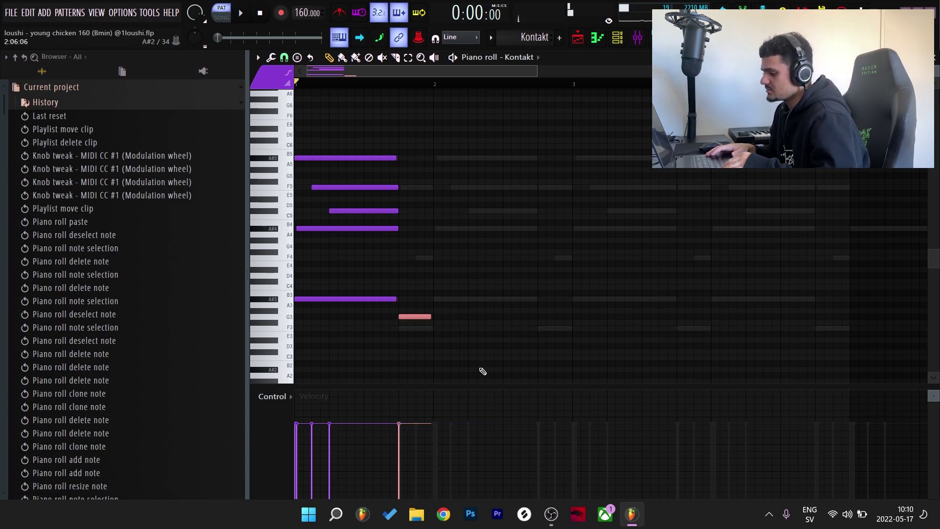
key(shift+Up)
key(shift+Up)
key(shift+Up)
key(shift+Down)
key(shift+Down)
key(shift+Down)
key(shift+Down)
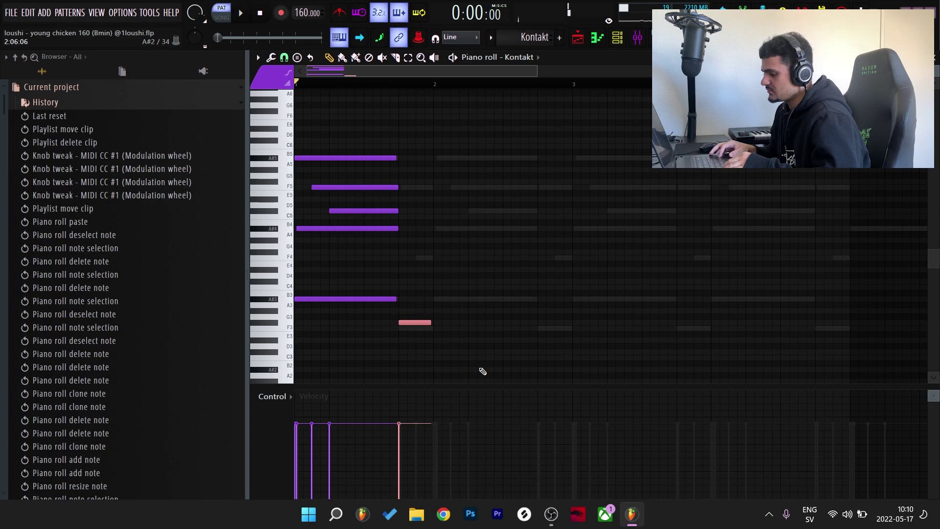
key(shift+Down)
key(ctrl+shift+Up)
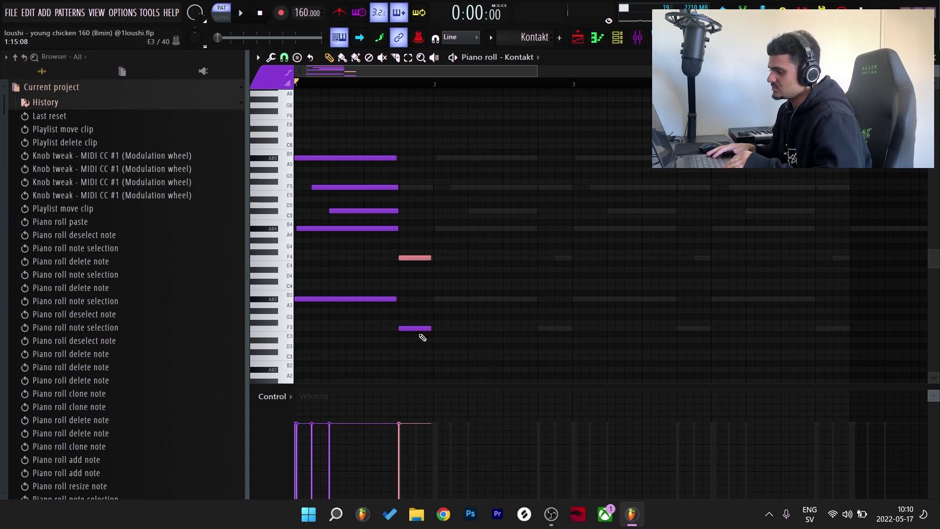
key(ctrl+Up)
click(418, 257)
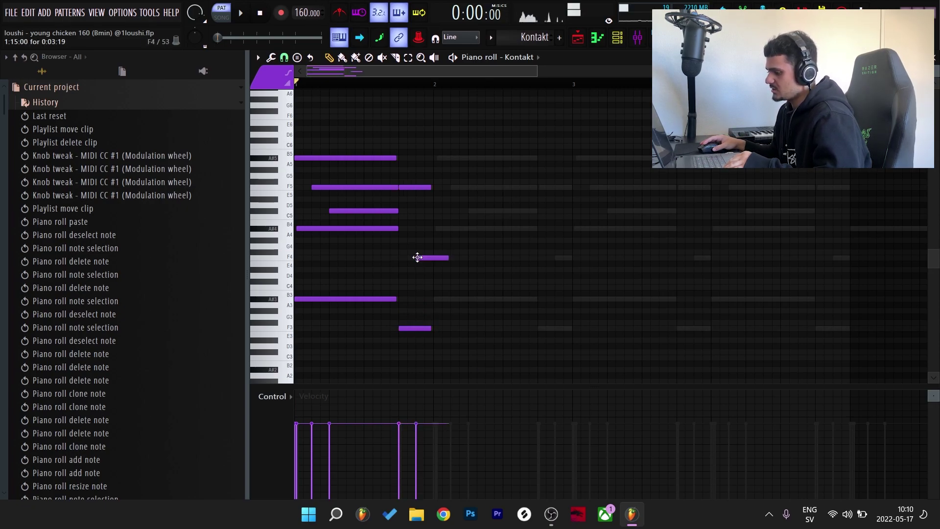
drag(433, 258, 433, 258)
drag(456, 338, 398, 172)
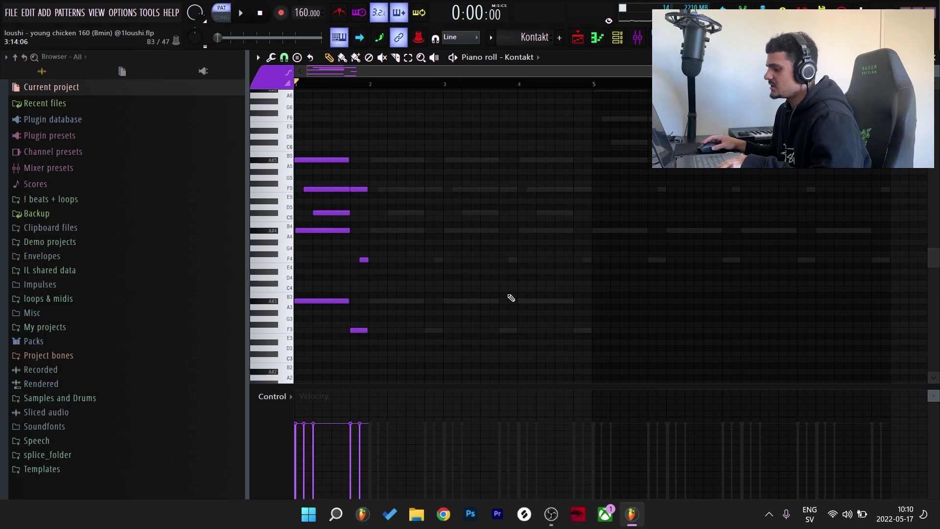
- Duplicate bar 1 into bars 2–4, copy those into bars 5–8, and raise bars 5–8 an octave
key(ctrl+b)
key(ctrl+b)
key(ctrl+b)
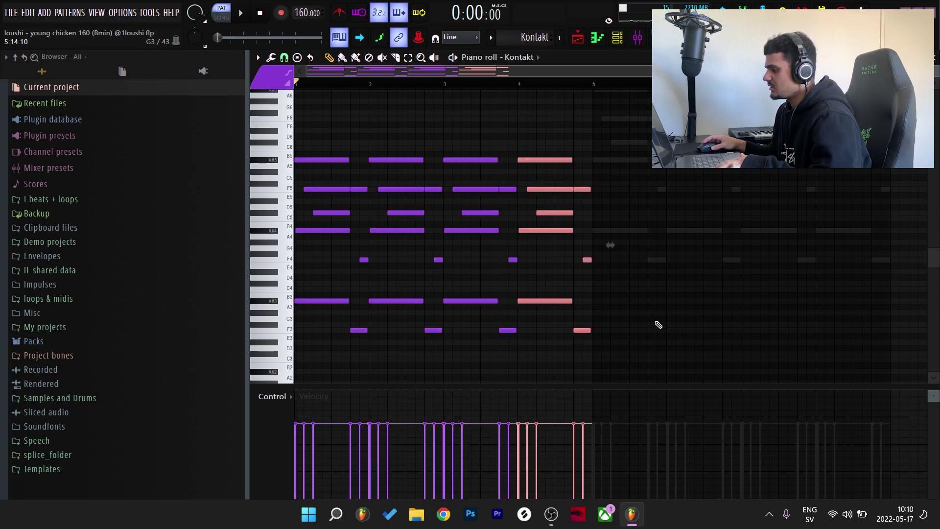
key(ctrl+d)
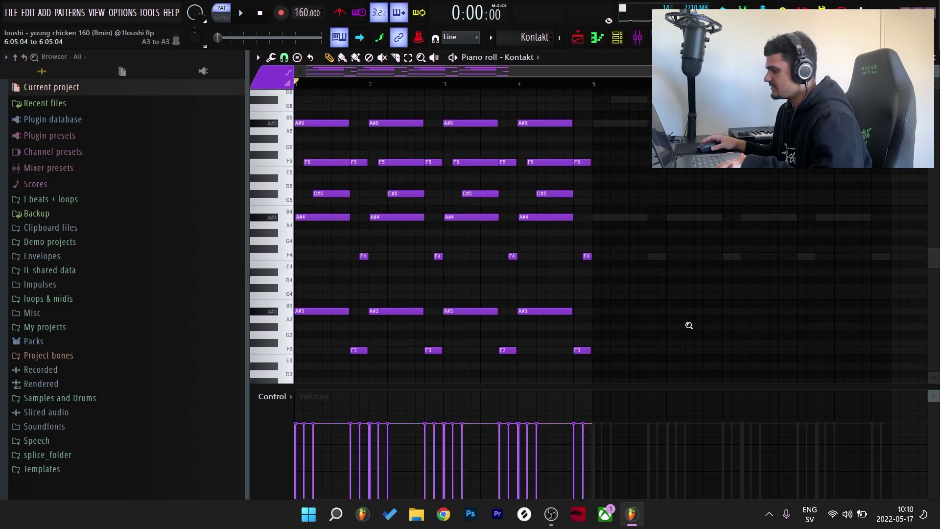
key(ctrl+b)
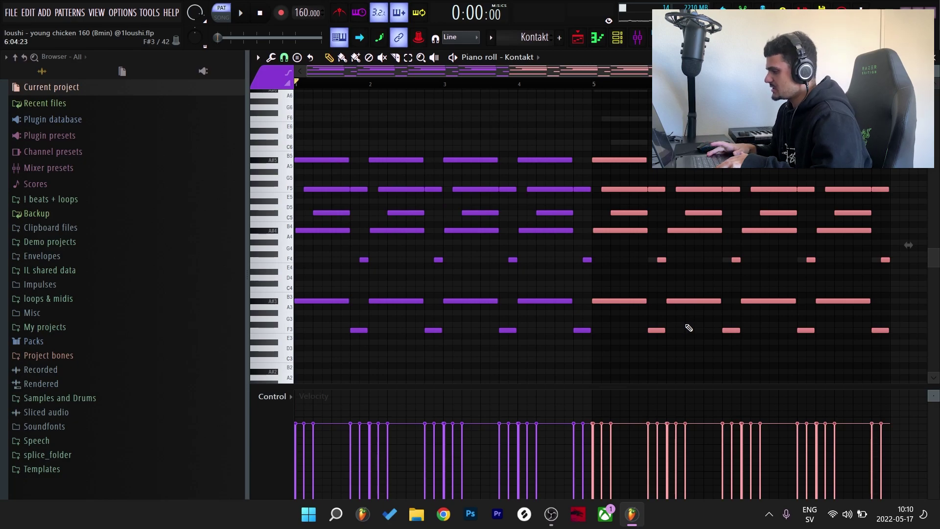
key(ctrl+Up)
key(ctrl+d)
- Apply a light strum with a lowered time knob and play the melody
scroll(589, 115, down, 1)
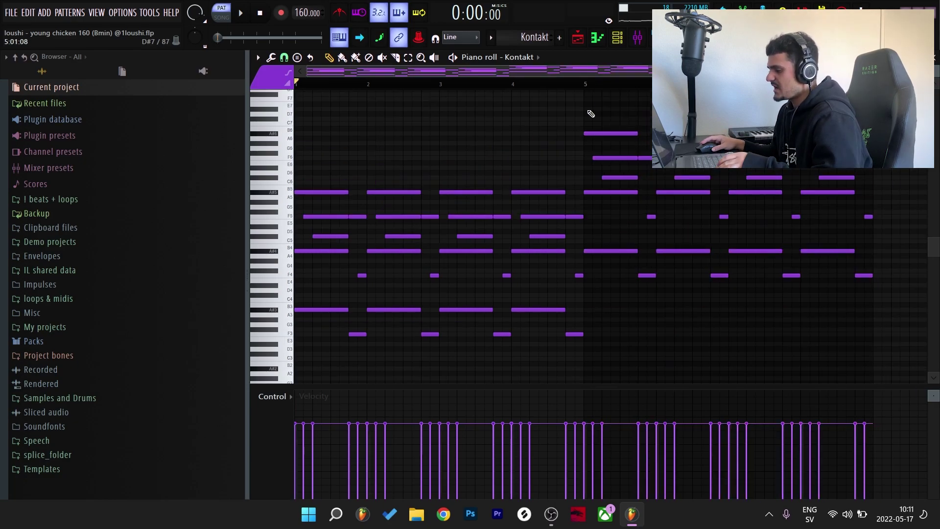
key(alt+s)
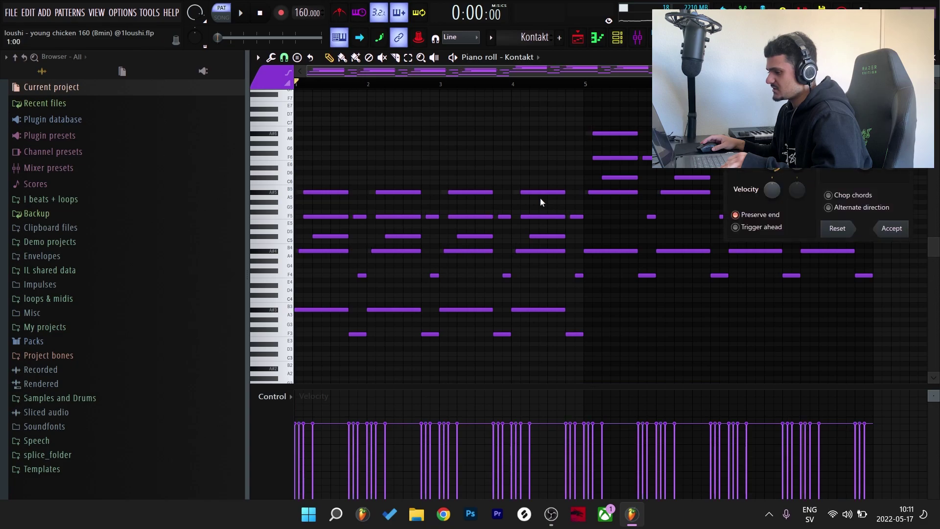
drag(772, 147, 772, 156)
key(space)
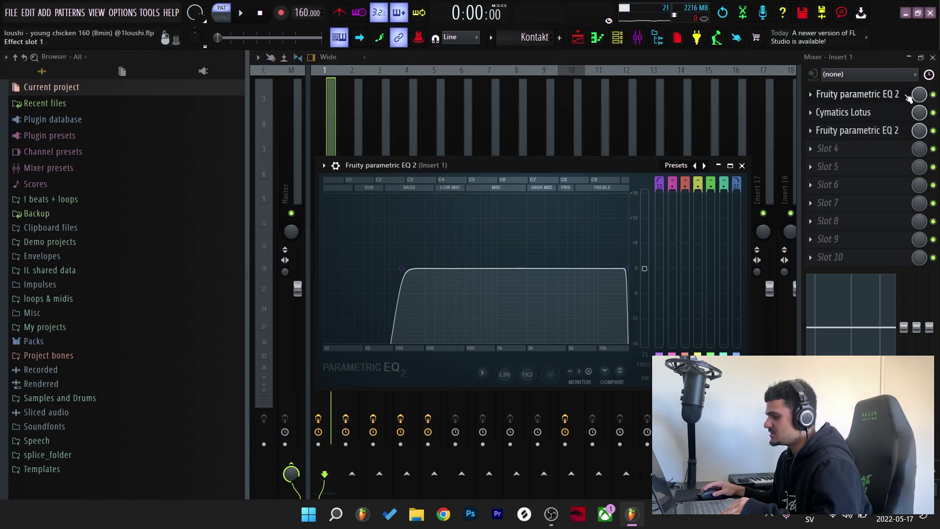
- Check Cymatics Lotus on Insert 1, then raise the Fruity parametric EQ 2 low cut
click(718, 166)
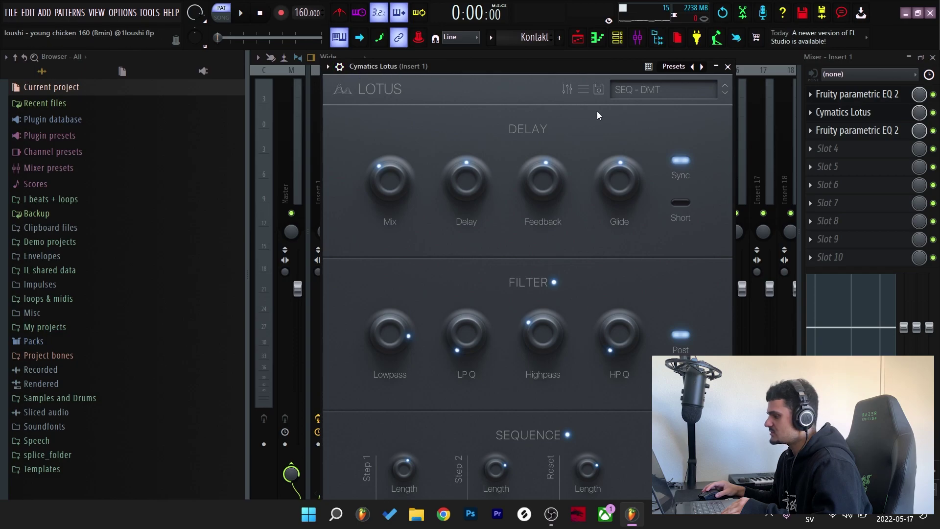
click(716, 66)
drag(387, 270, 421, 269)
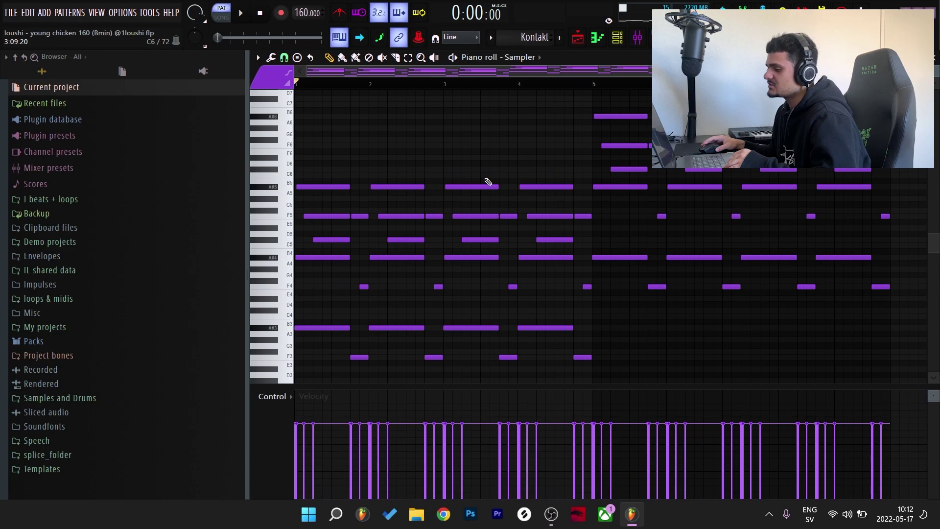
- Play the Sampler melody zoomed out, then switch to the Kontakt #2 pattern
key(space)
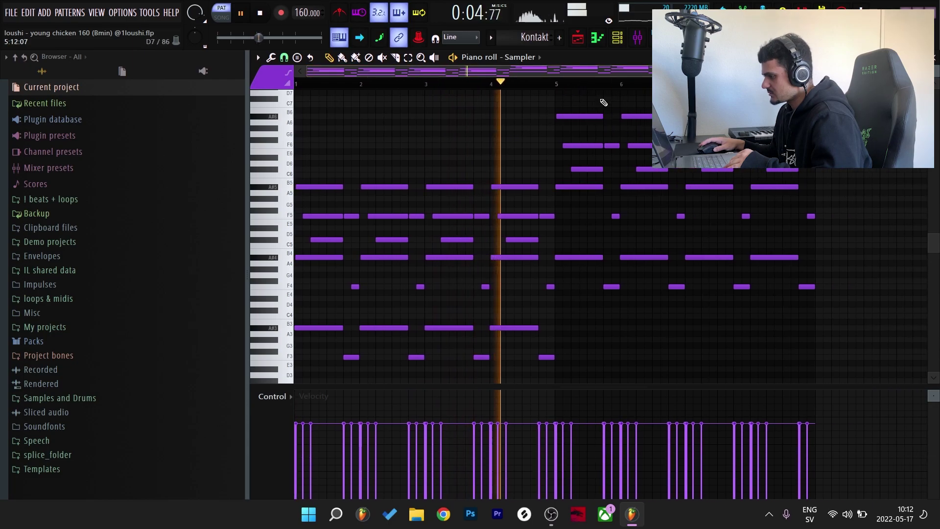
scroll(608, 139, down, 1)
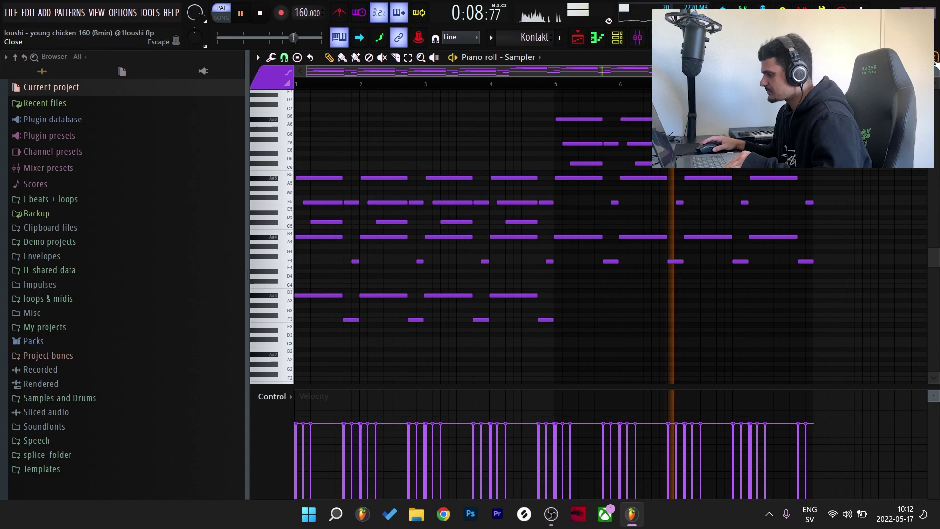
key(space)
key(KP_Add)
click(617, 37)
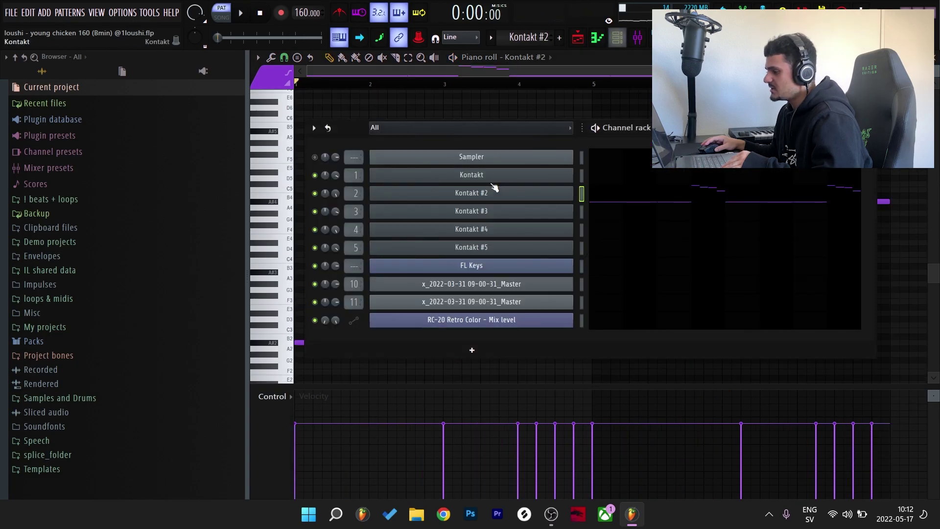
click(559, 193)
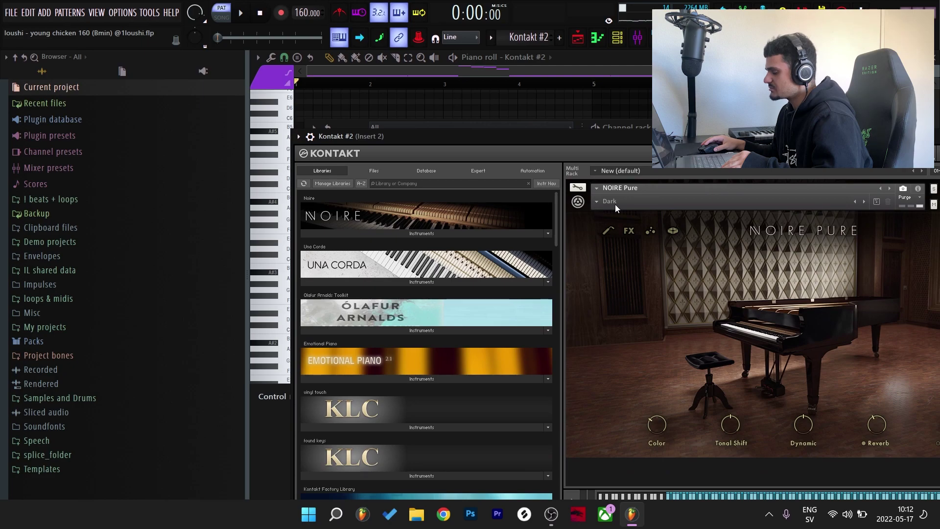
key(F7)
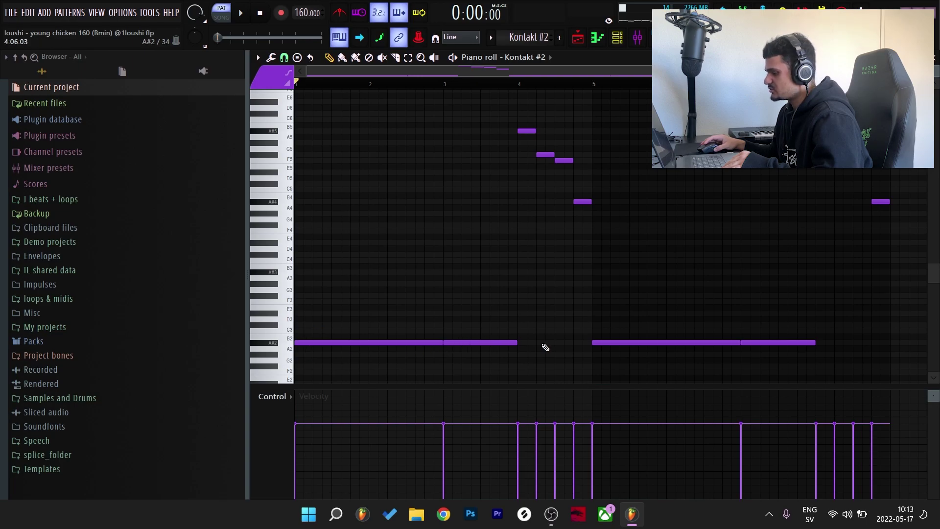
drag(507, 123, 609, 220)
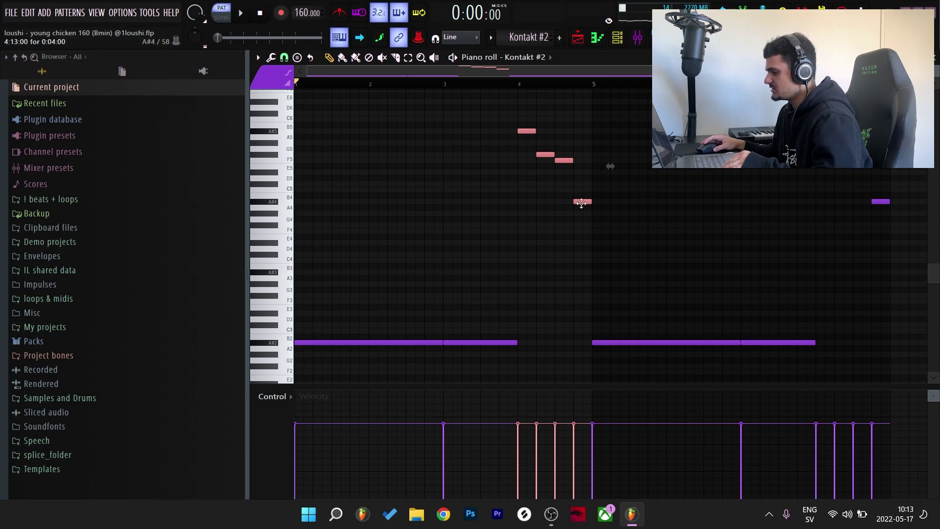
click(642, 210)
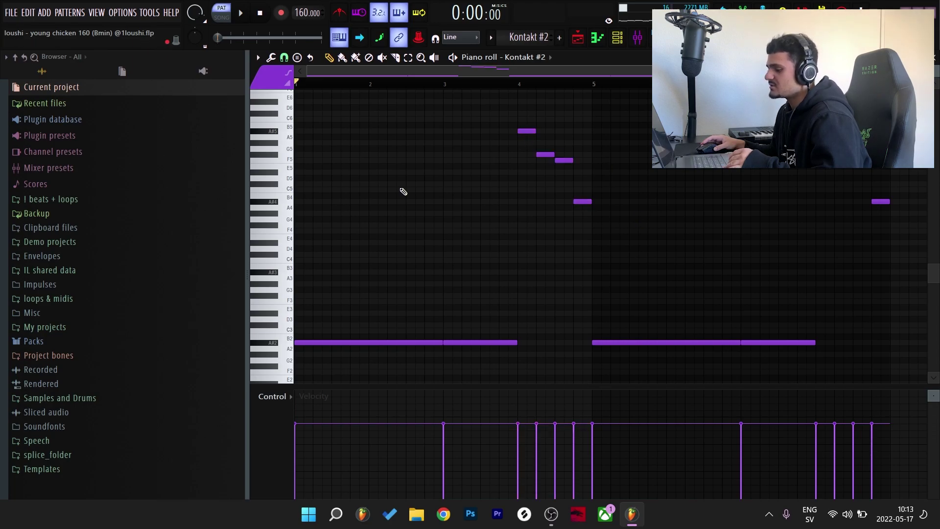
key(space)
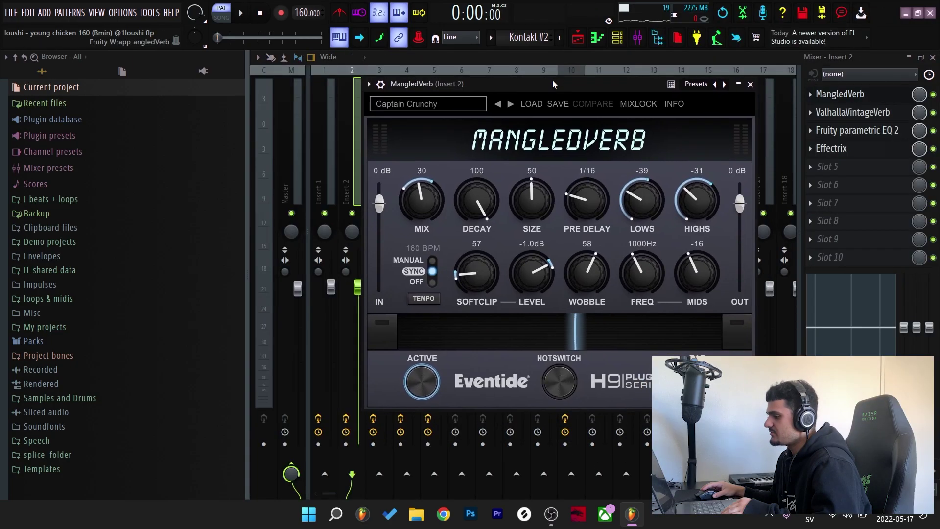
drag(553, 83, 551, 80)
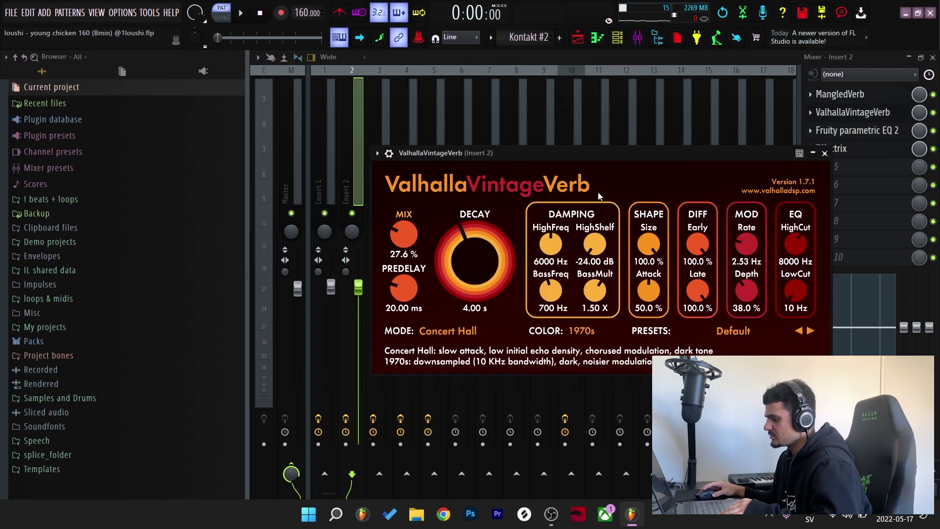
drag(502, 156, 438, 121)
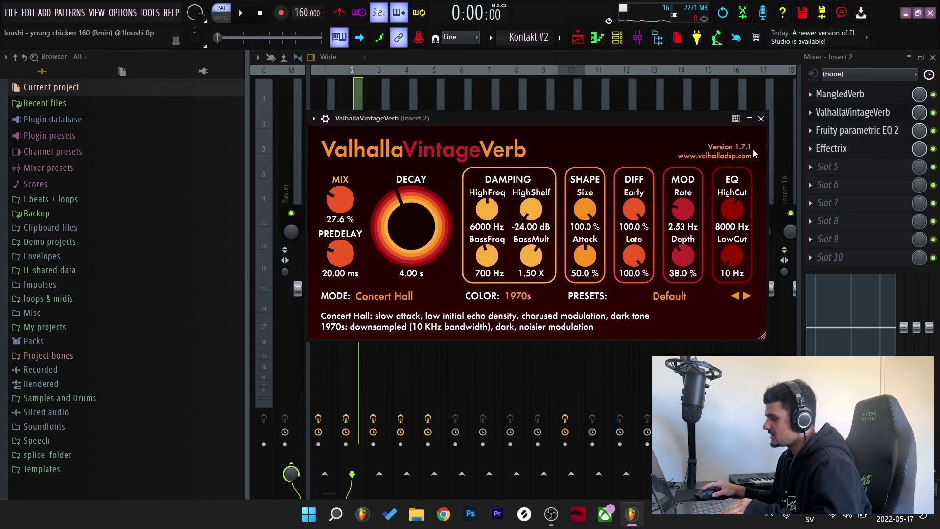
click(856, 130)
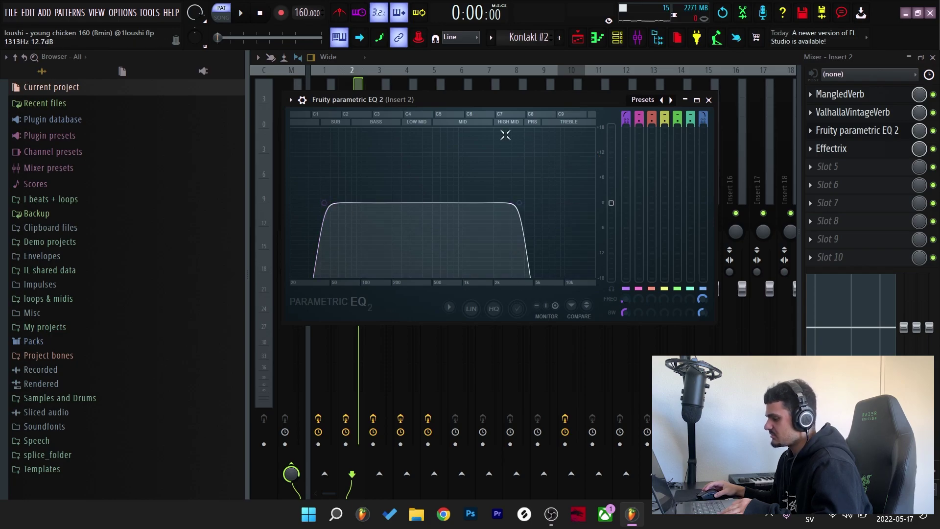
click(709, 99)
click(843, 149)
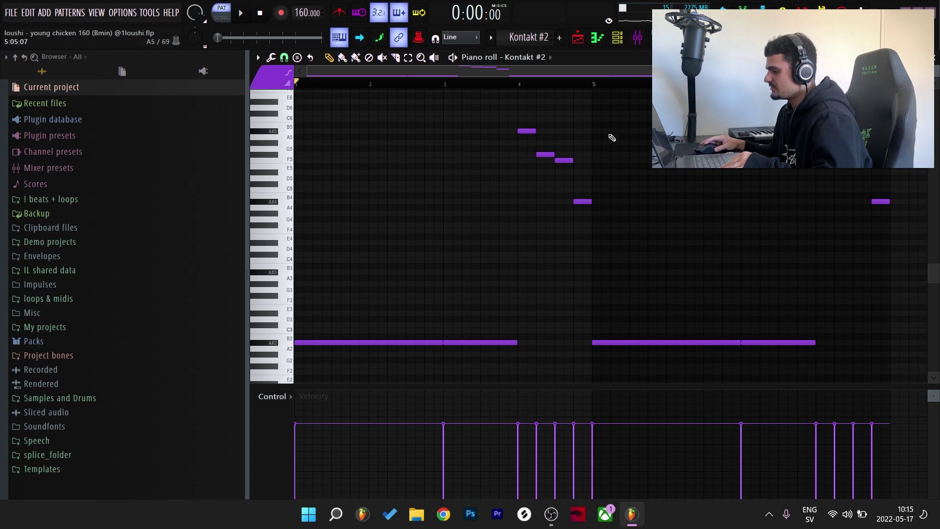
- Play back the Kontakt #2 melody to audition it
click(247, 19)
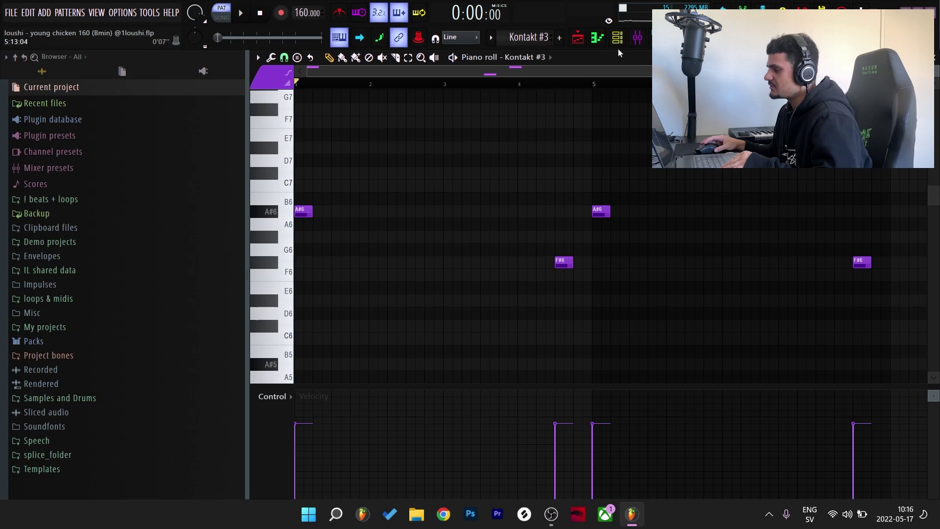
- Check the Sonar Rhodes instrument on Kontakt #3 in the Channel rack and play its notes
click(617, 37)
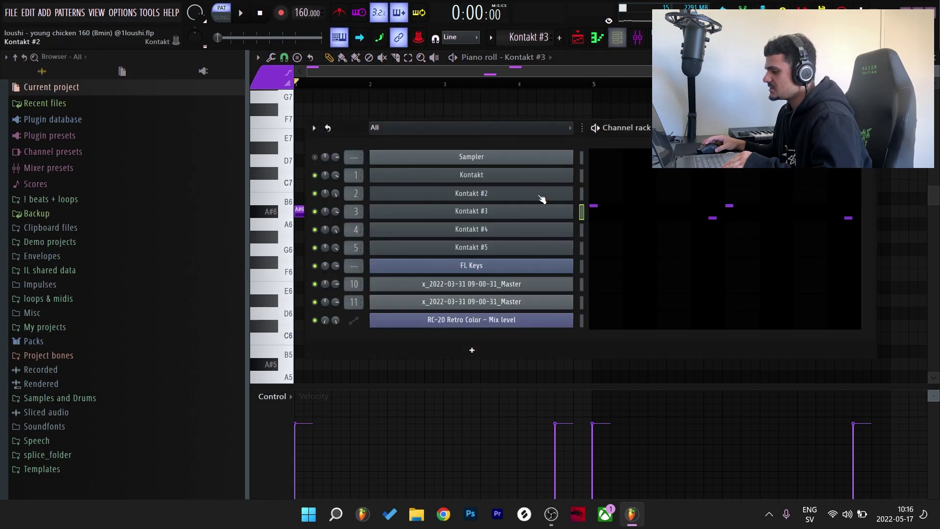
click(533, 213)
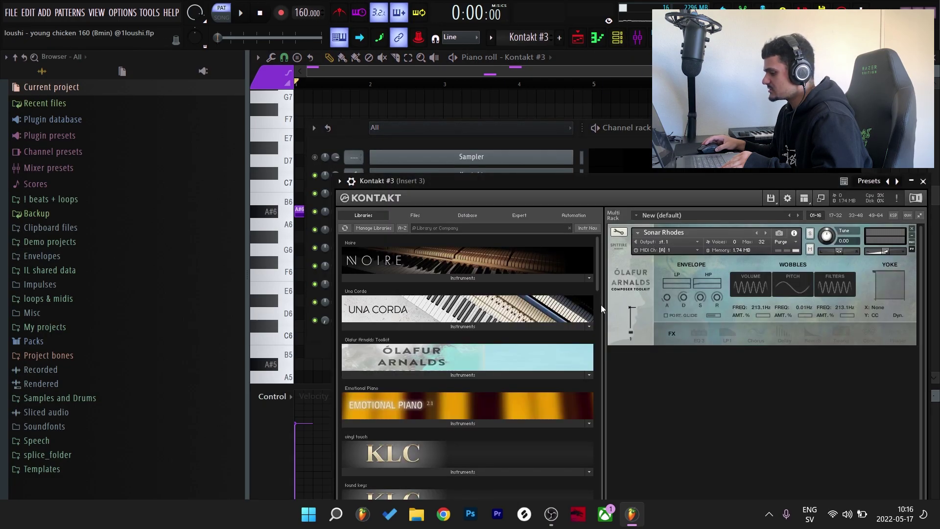
drag(674, 180, 637, 123)
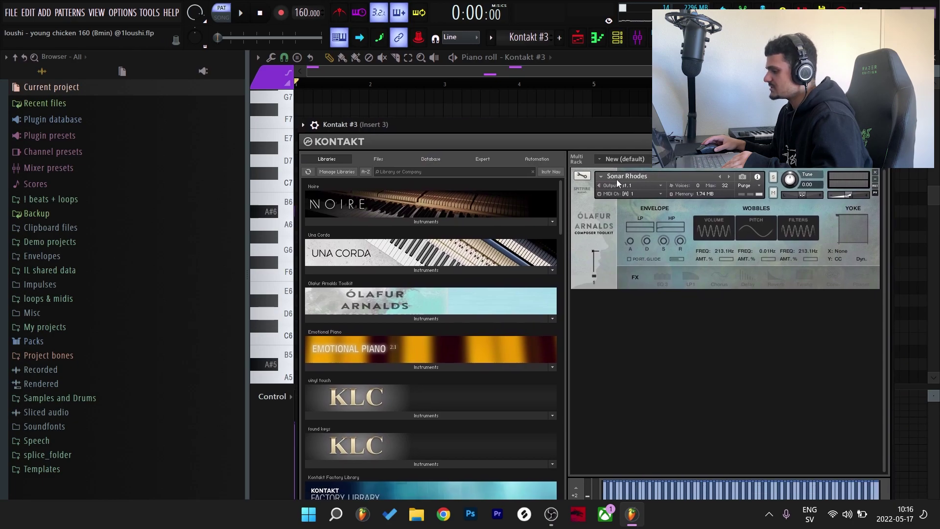
key(Escape)
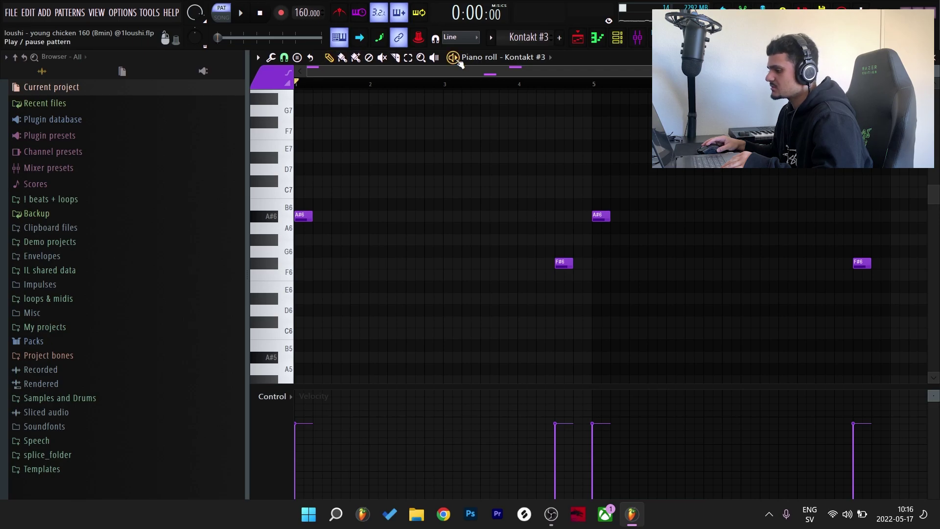
key(space)
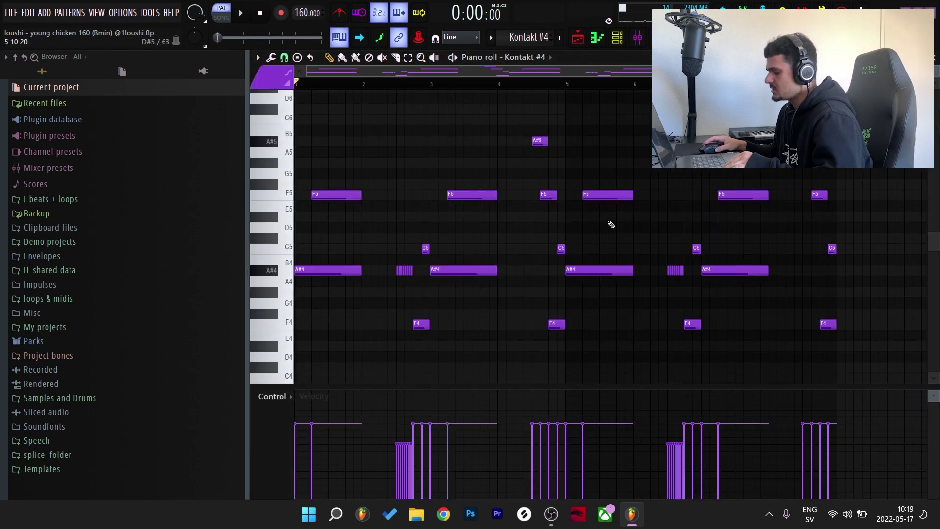
key(F6)
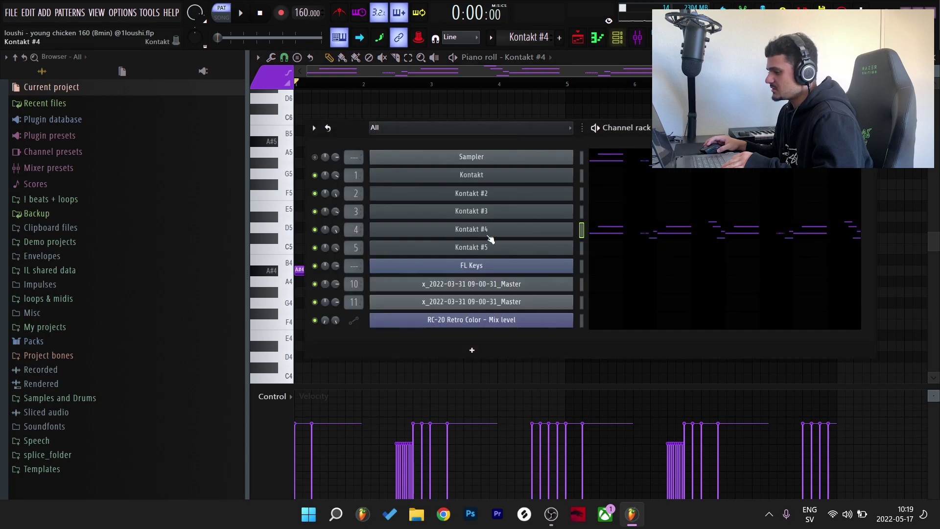
click(487, 235)
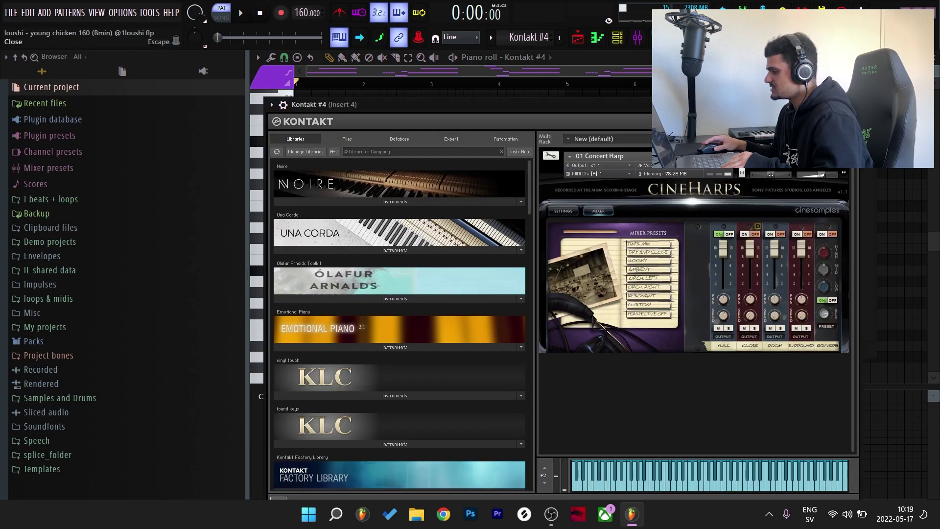
click(854, 105)
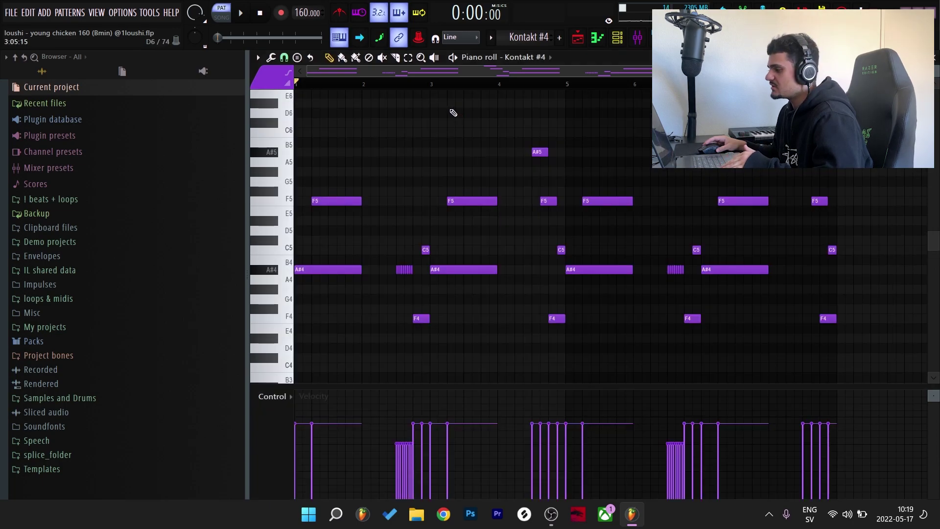
key(space)
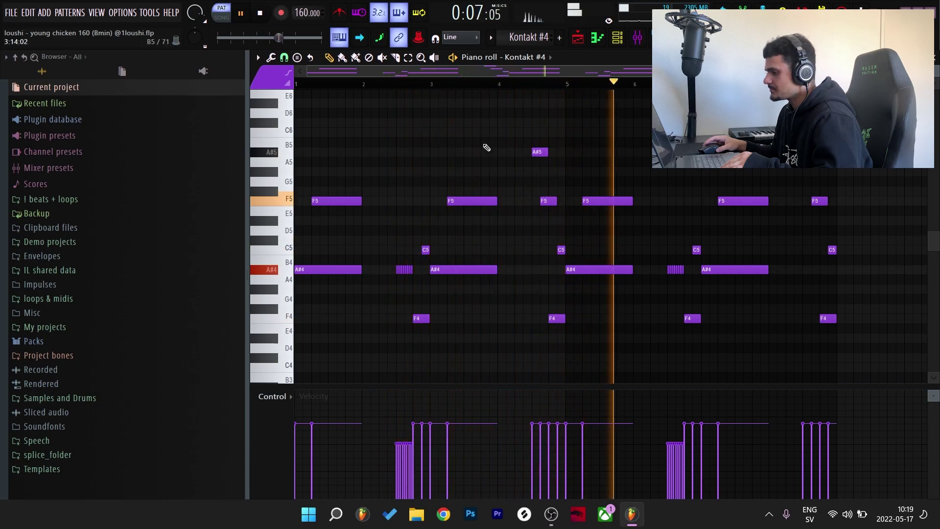
- Delete the short notes and the A#5, then draw short C5, F4 and A#4 notes before bar 3
key(space)
right_click(410, 269)
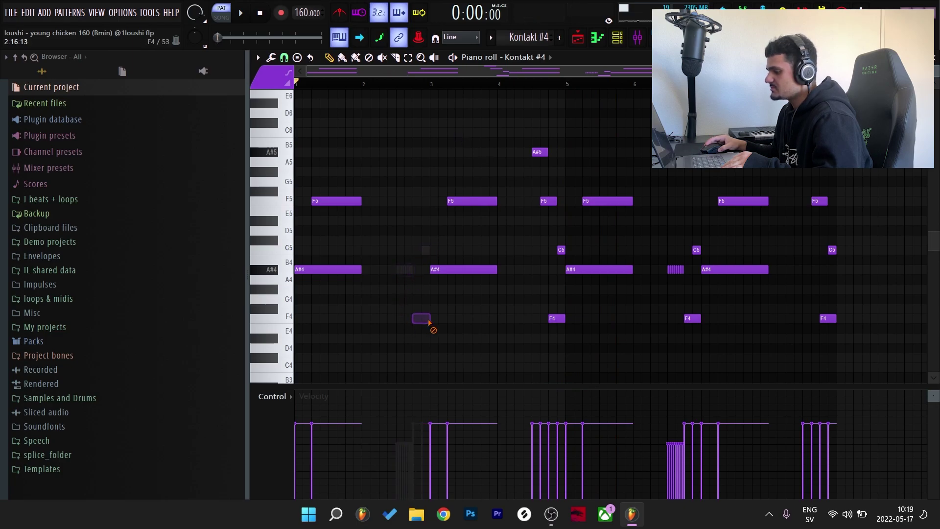
right_click(540, 152)
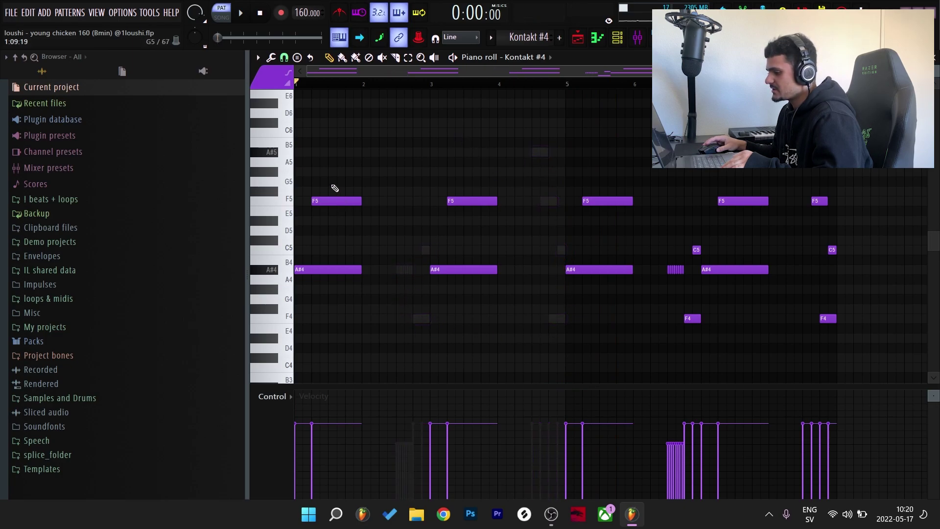
drag(330, 186, 493, 307)
right_click(427, 202)
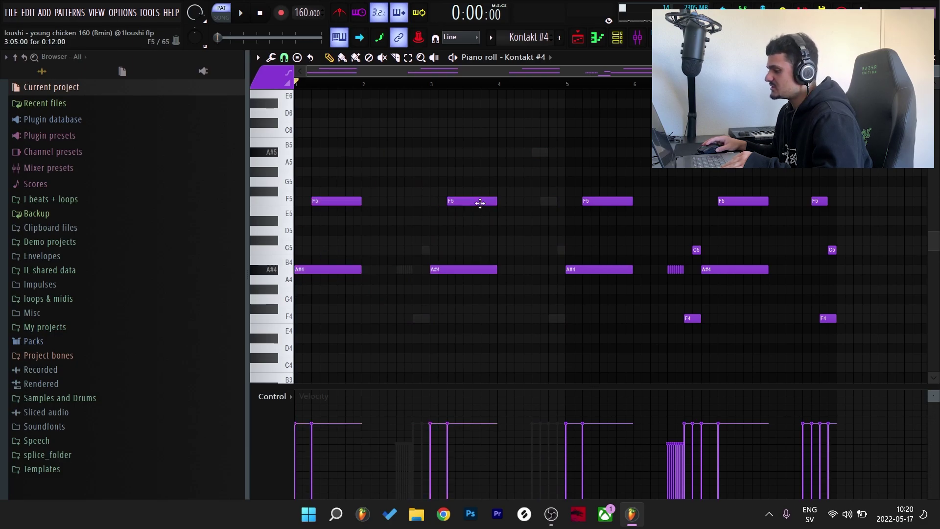
click(424, 250)
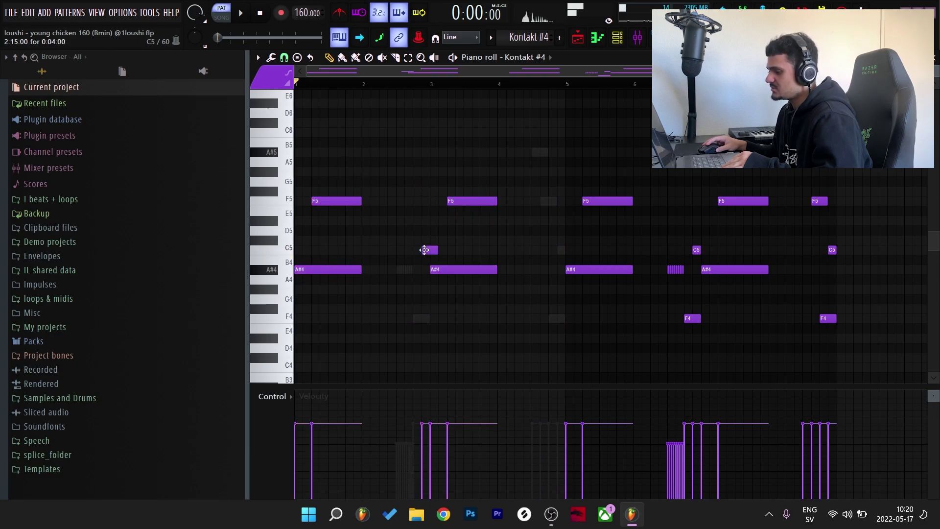
click(417, 319)
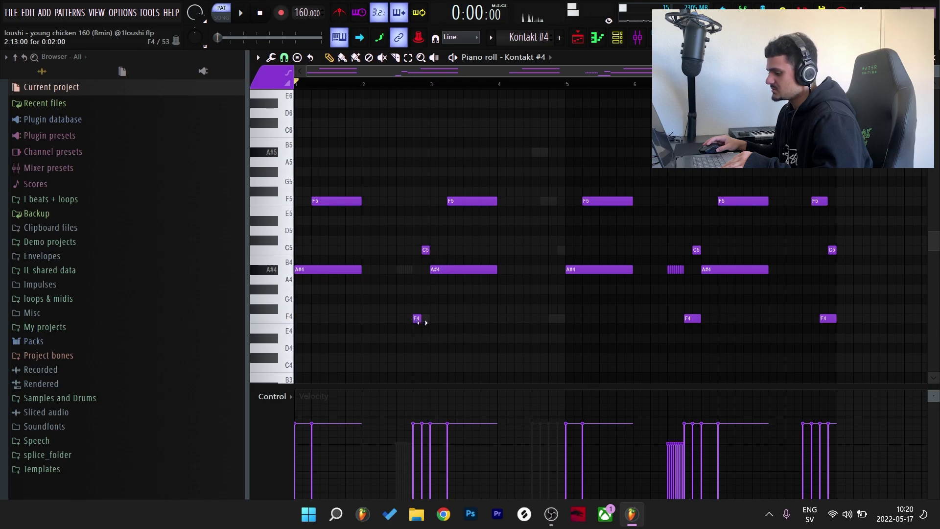
click(402, 270)
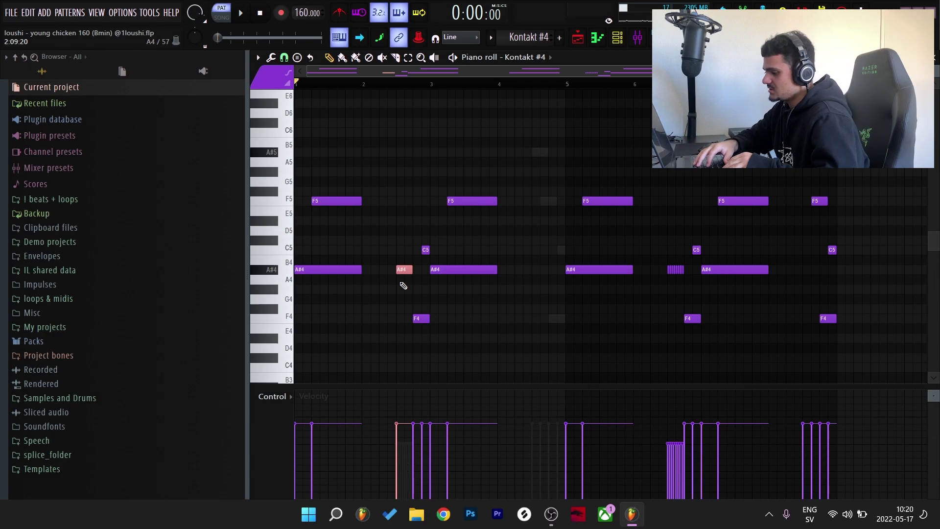
- Chop the A#4 into short notes at about 52% velocity and add an A#5 note
key(alt+u)
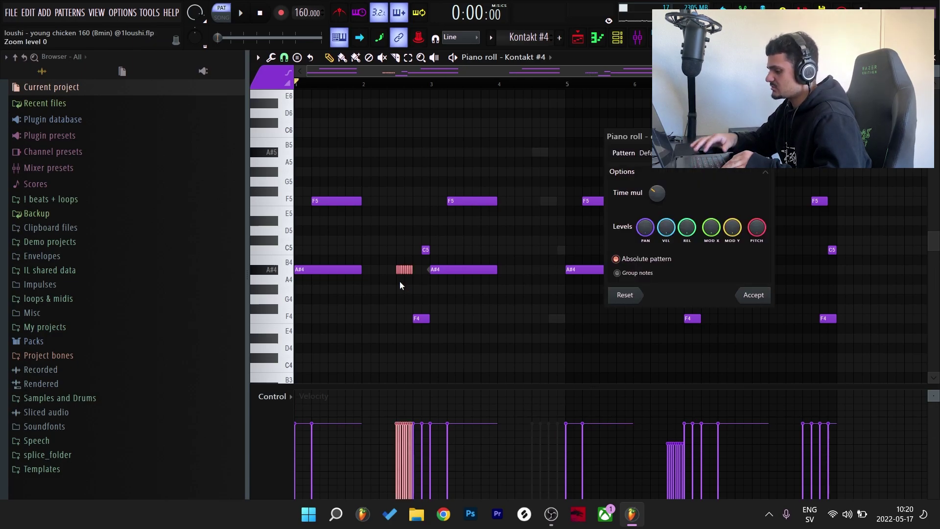
click(754, 295)
drag(382, 445, 377, 447)
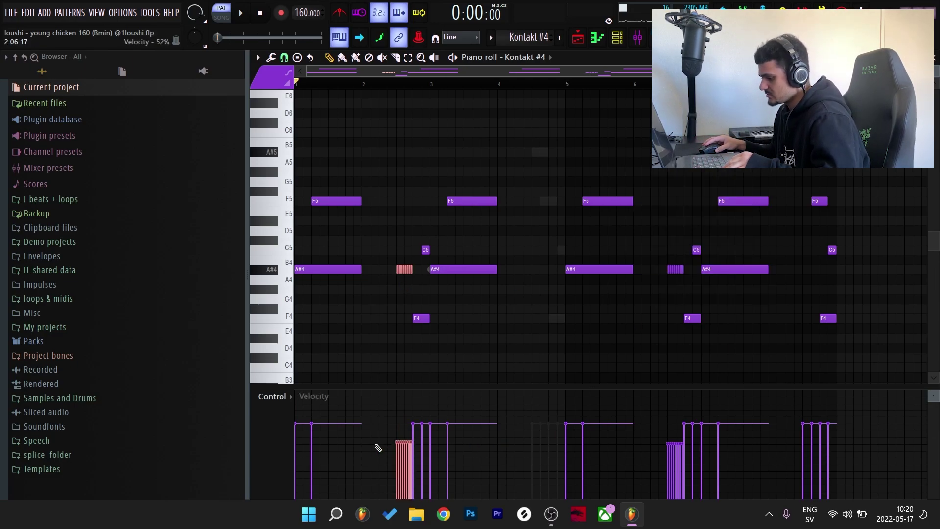
key(ctrl+d)
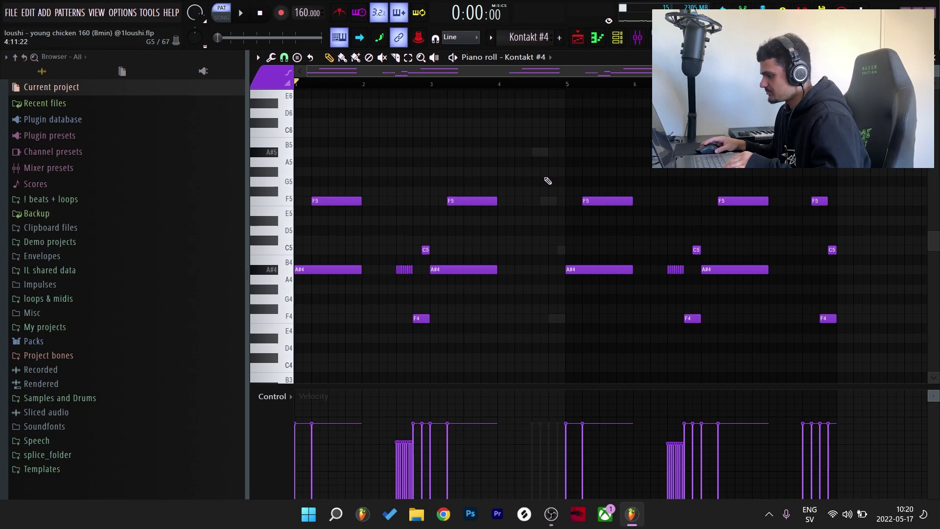
click(537, 153)
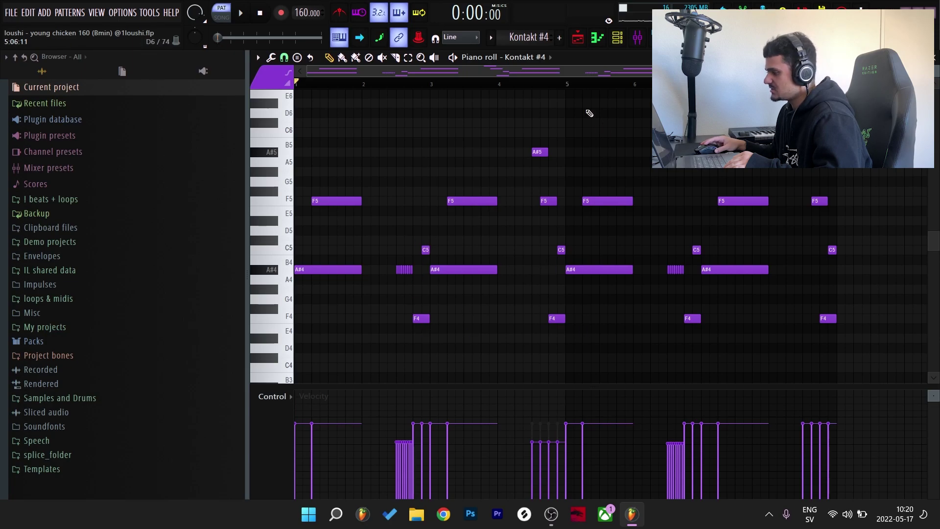
key(F5)
double_click(446, 113)
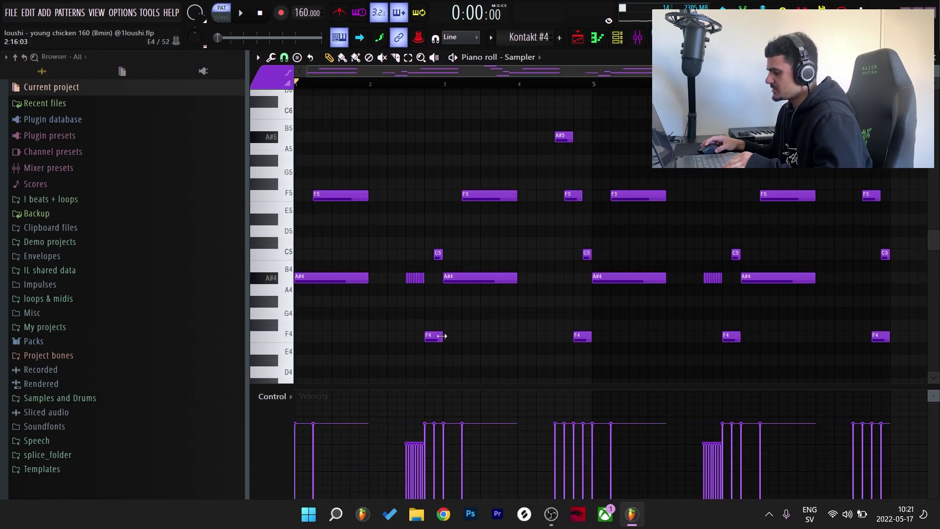
- Inspect Insert 4's Decapitator, ValhallaVintageVerb, Cymatics Lotus and Parametric EQ 2, then play the Kontakt #5 melody
key(F9)
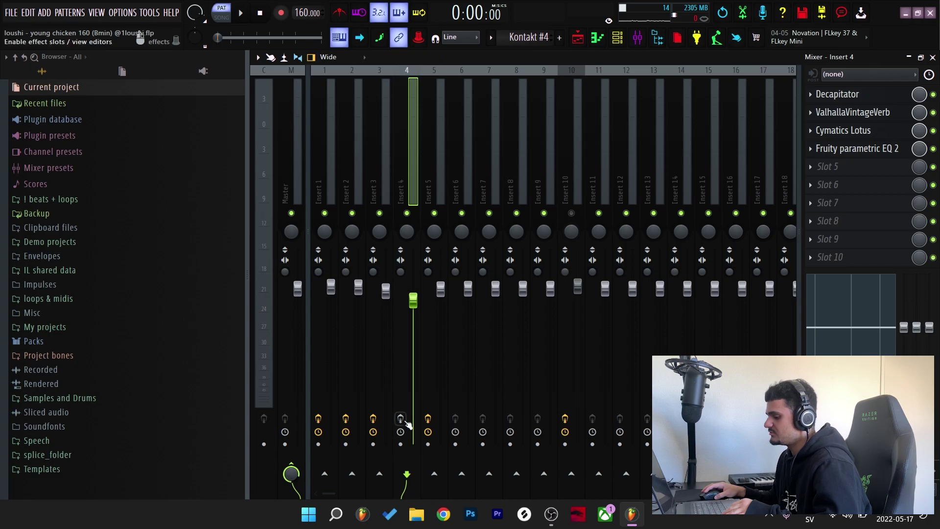
click(848, 95)
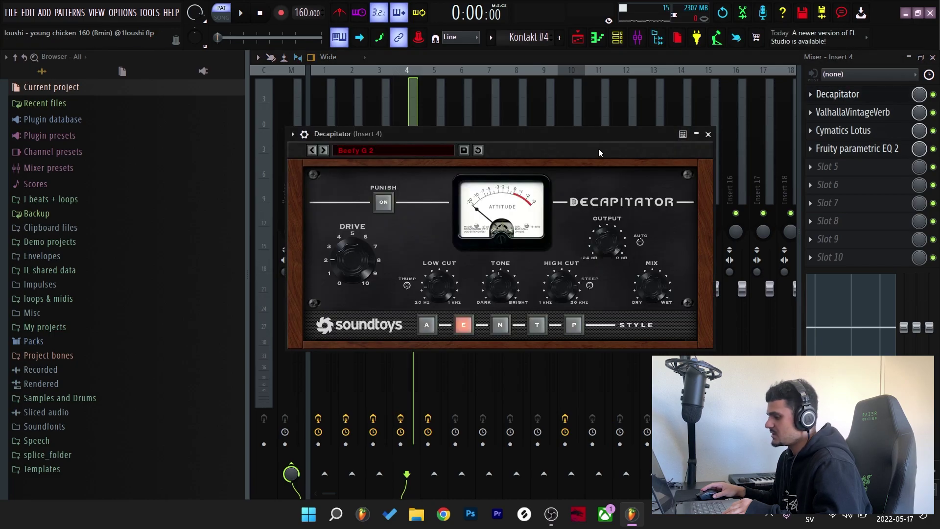
drag(388, 135, 404, 111)
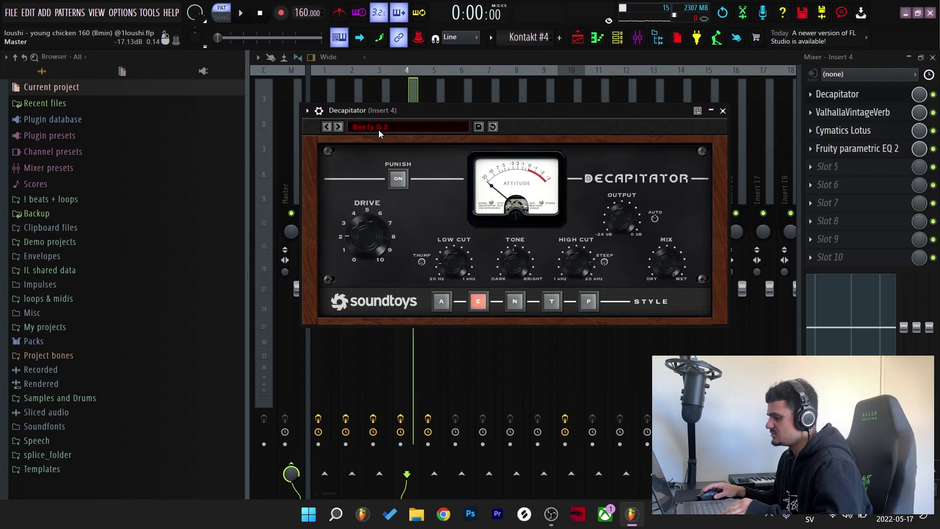
click(854, 114)
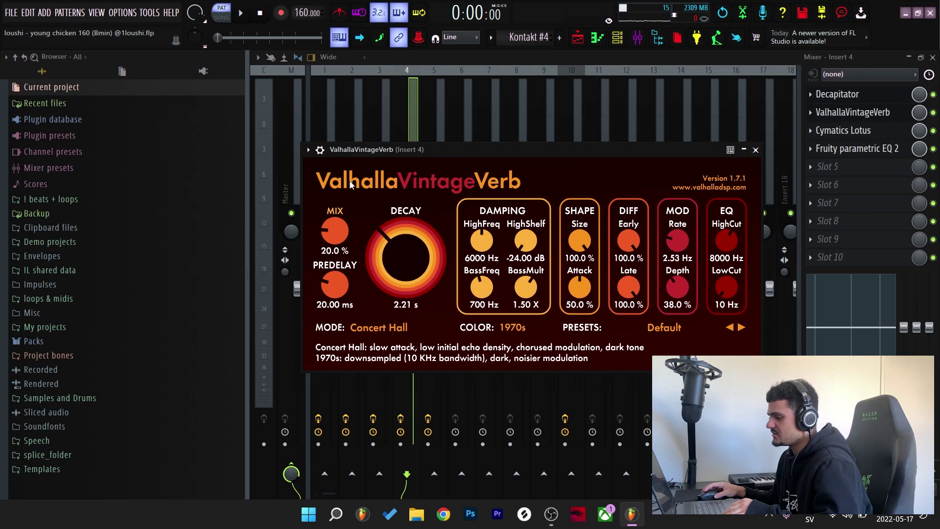
click(843, 131)
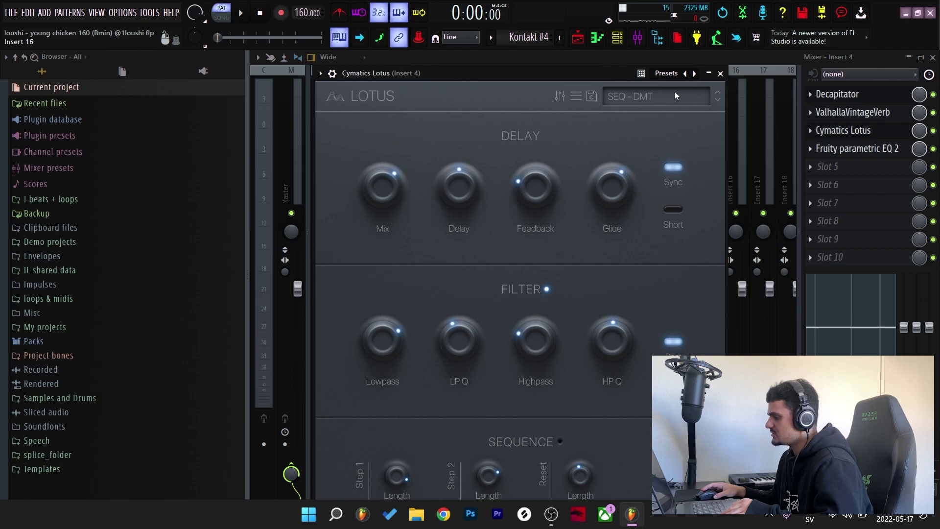
click(720, 72)
drag(489, 181, 487, 143)
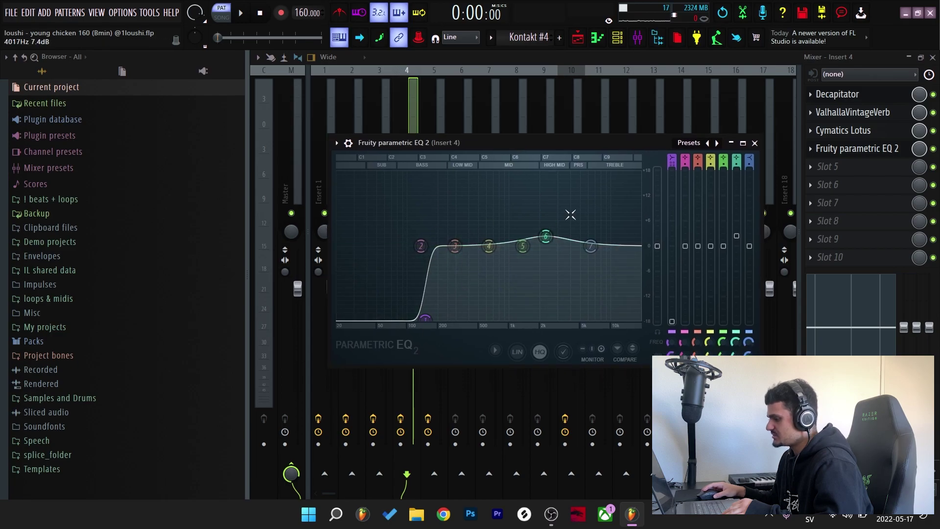
click(753, 144)
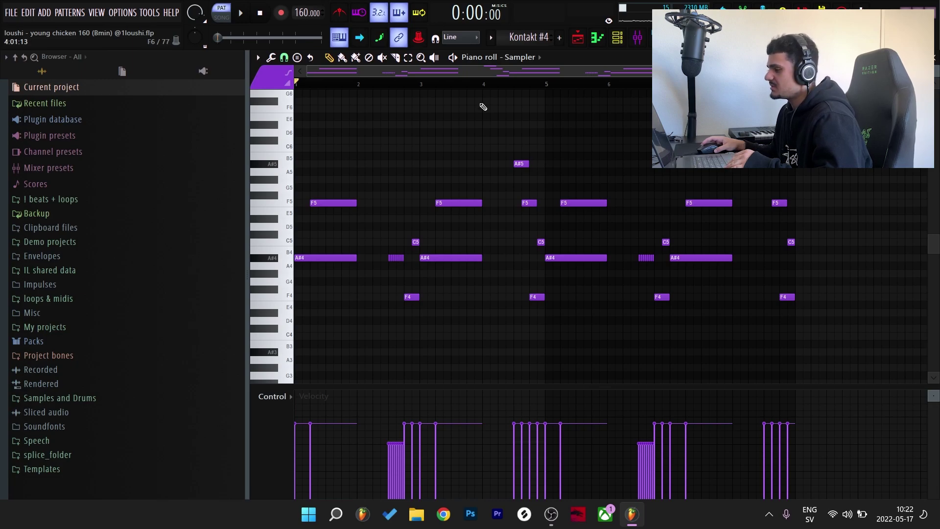
key(space)
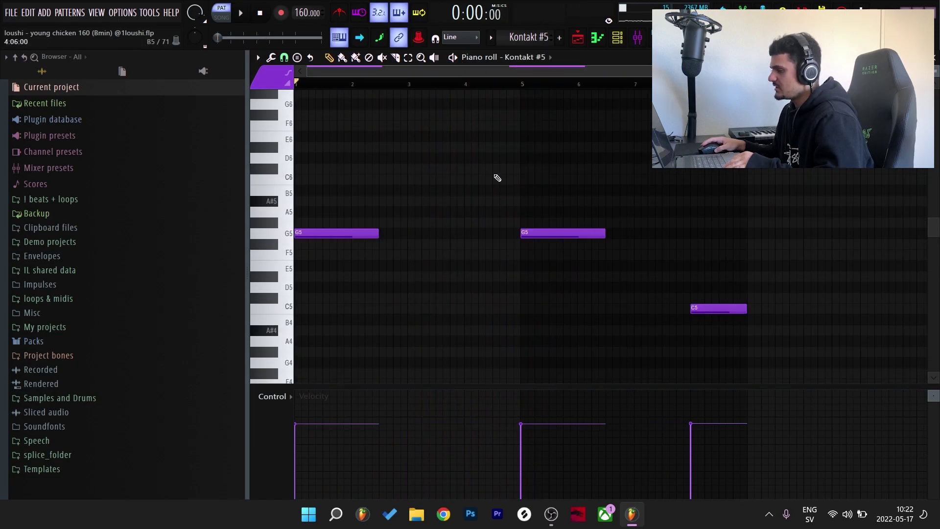
- Open the Kontakt #5 Ethnic String Phrases instrument from the channel rack and play its melody
key(F6)
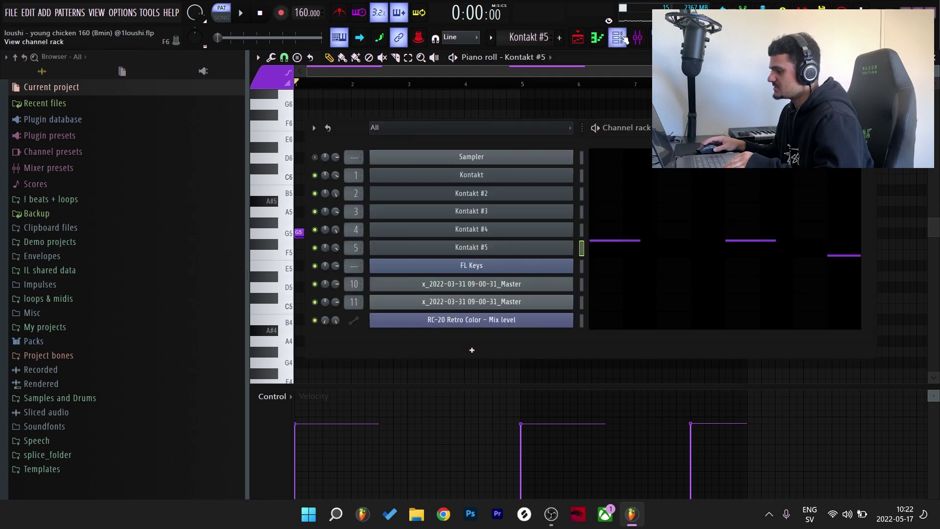
click(533, 248)
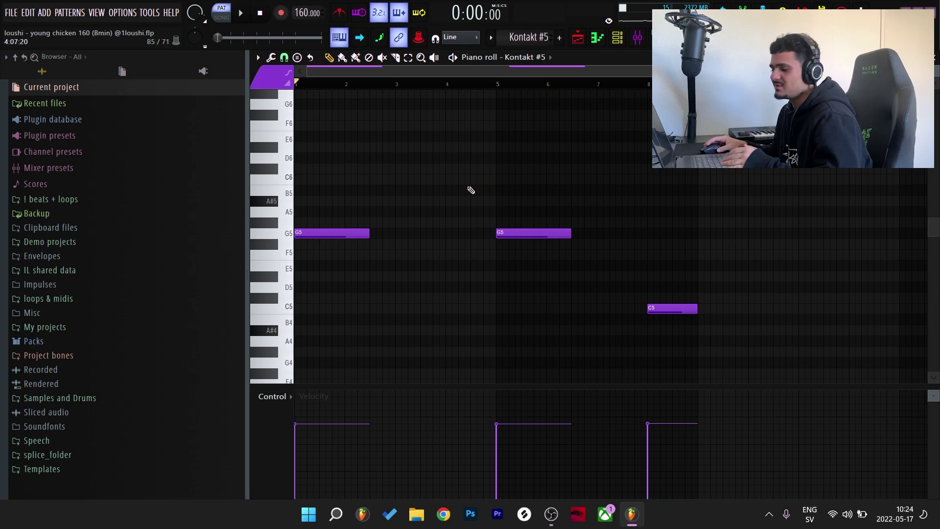
key(space)
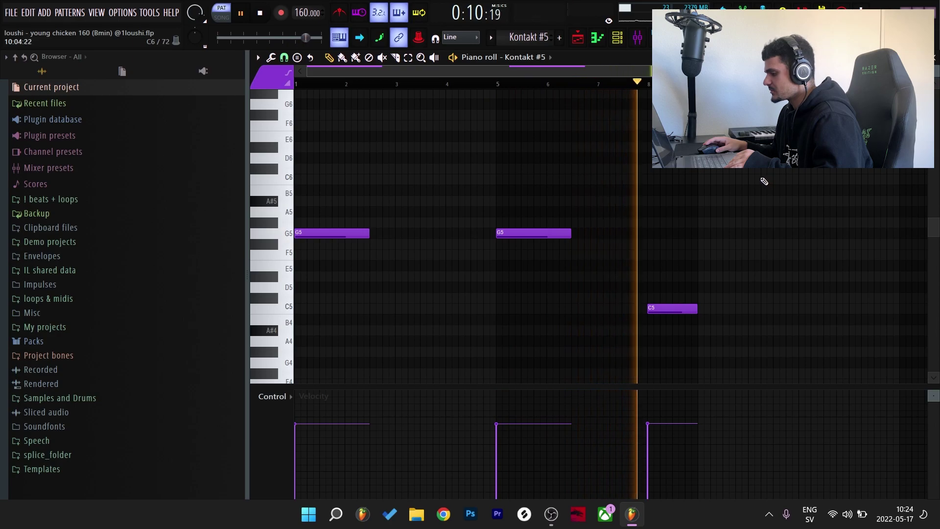
- Stop playback, inspect Insert 5's Fruity parametric EQ 2 and ValhallaVintageVerb, then replay the melody
key(space)
key(F9)
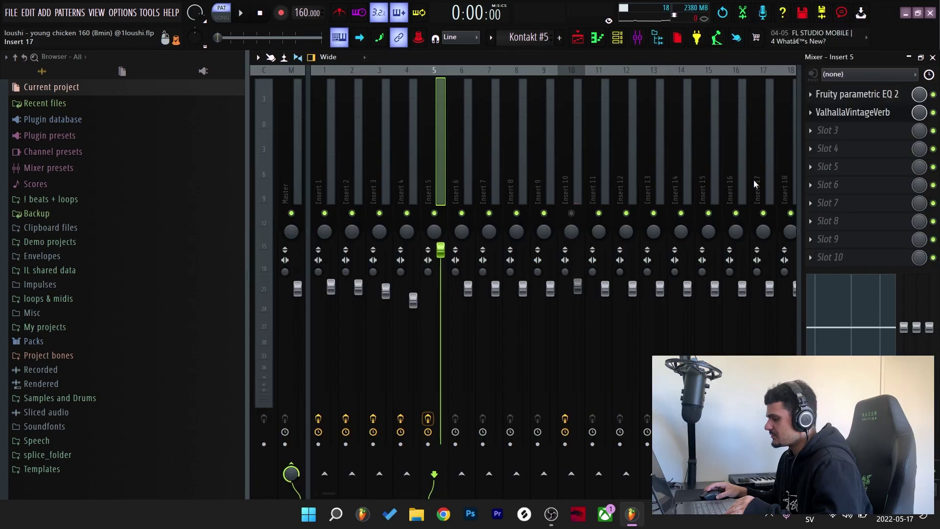
click(833, 94)
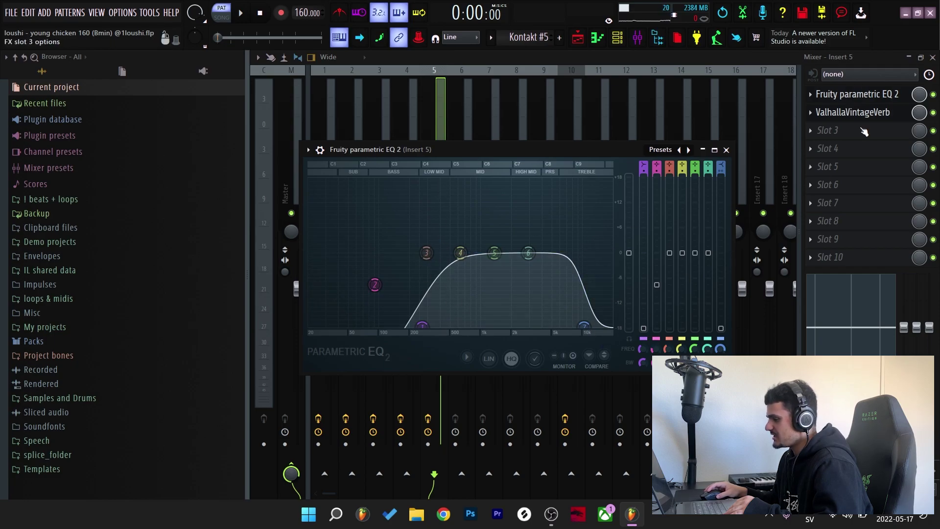
click(855, 112)
click(854, 112)
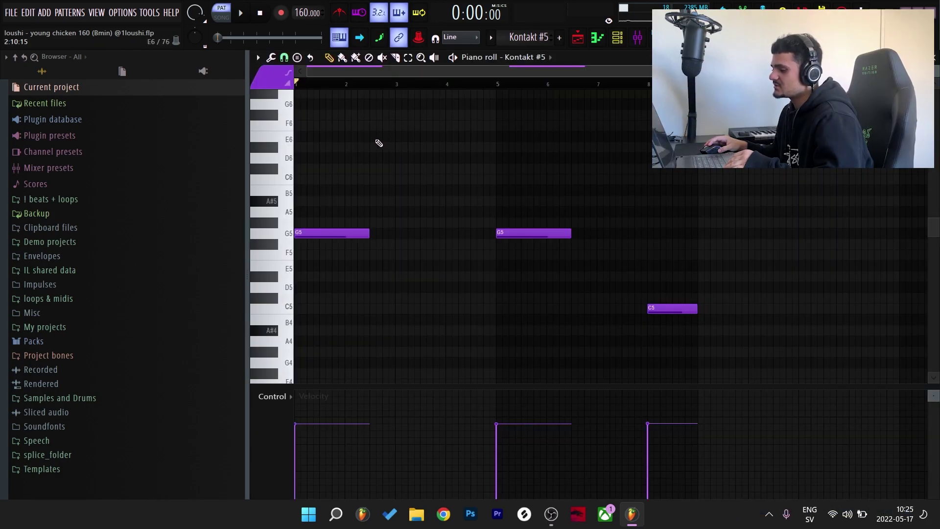
key(space)
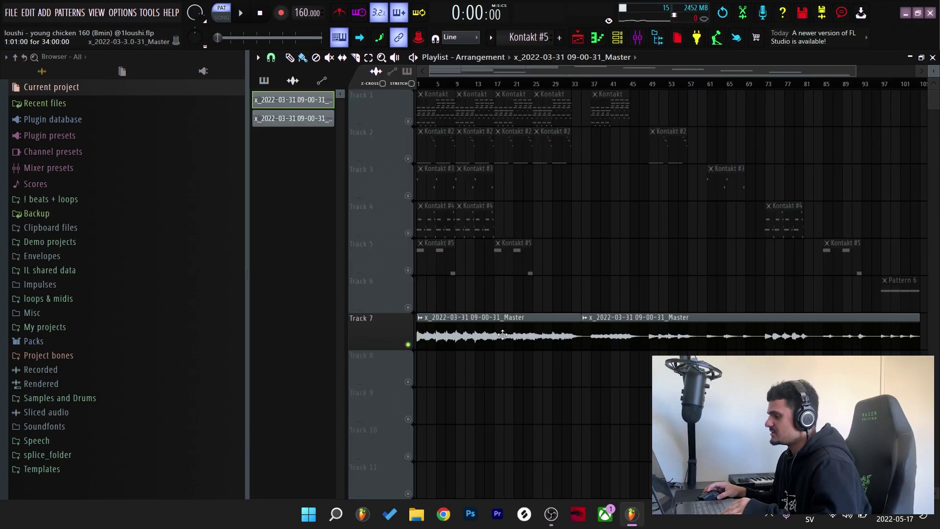
click(637, 38)
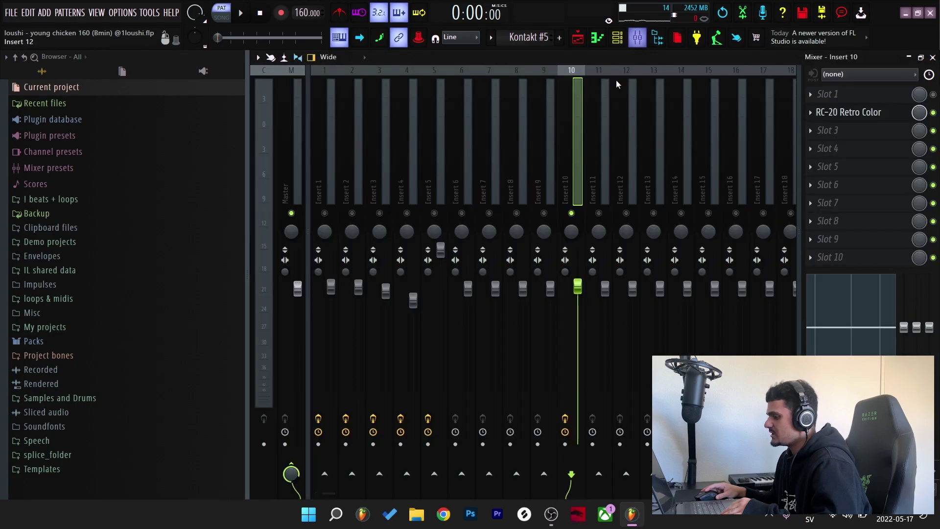
click(849, 112)
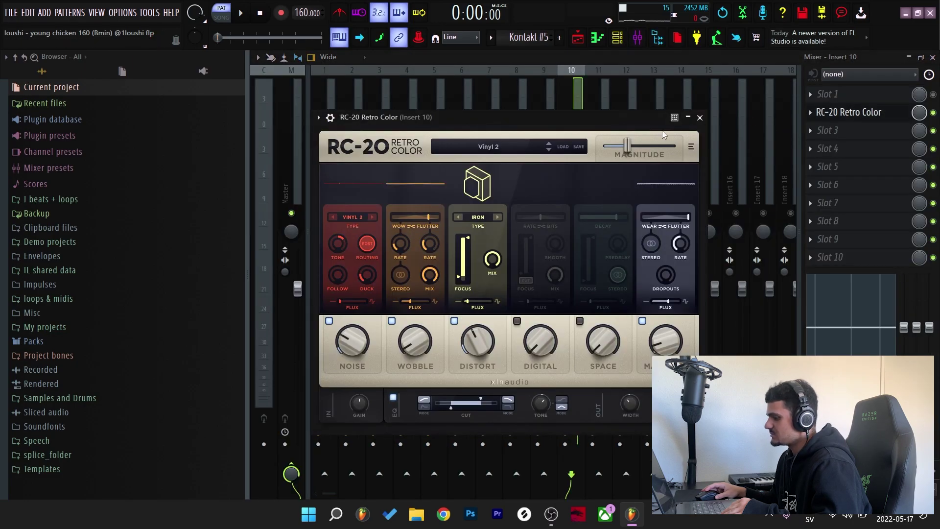
drag(552, 117, 558, 103)
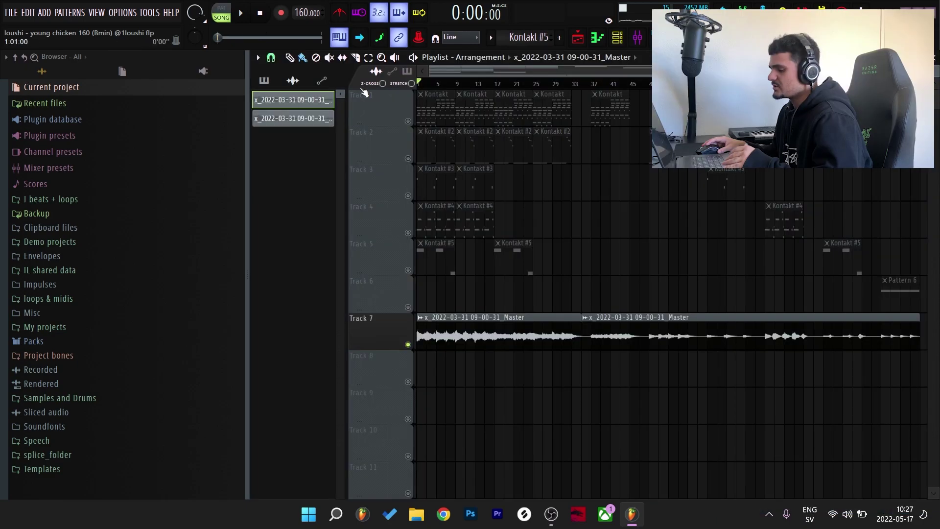
key(space)
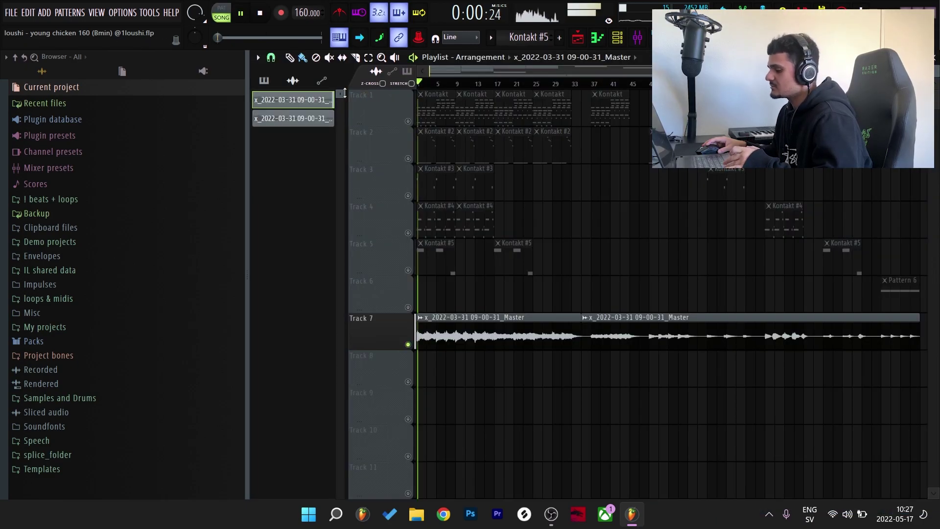